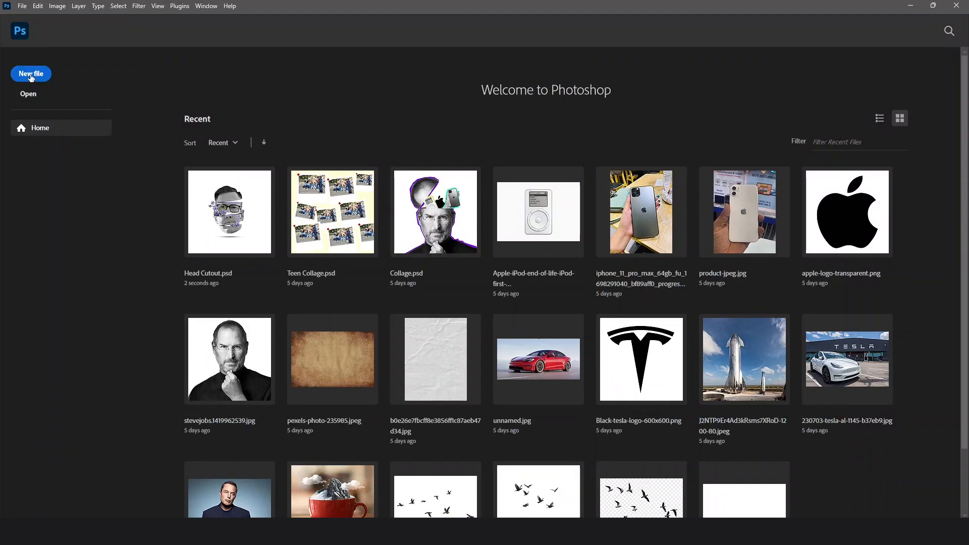
Create a new 2000 x 2000 px RGB document at 300 ppi with a white background
{"action": "left_click", "coordinate": [30, 80]}
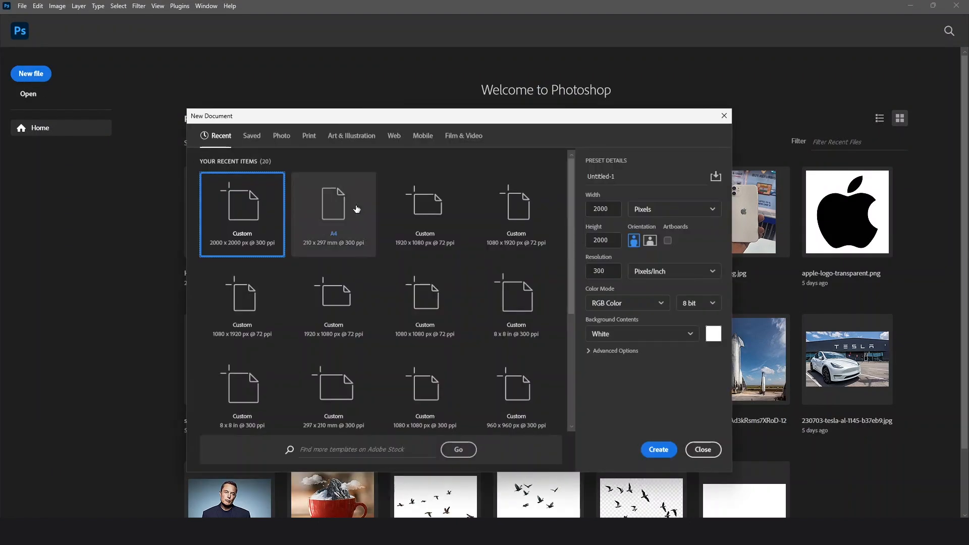
{"action": "left_click_drag", "start_coordinate": [379, 120], "coordinate": [383, 103]}
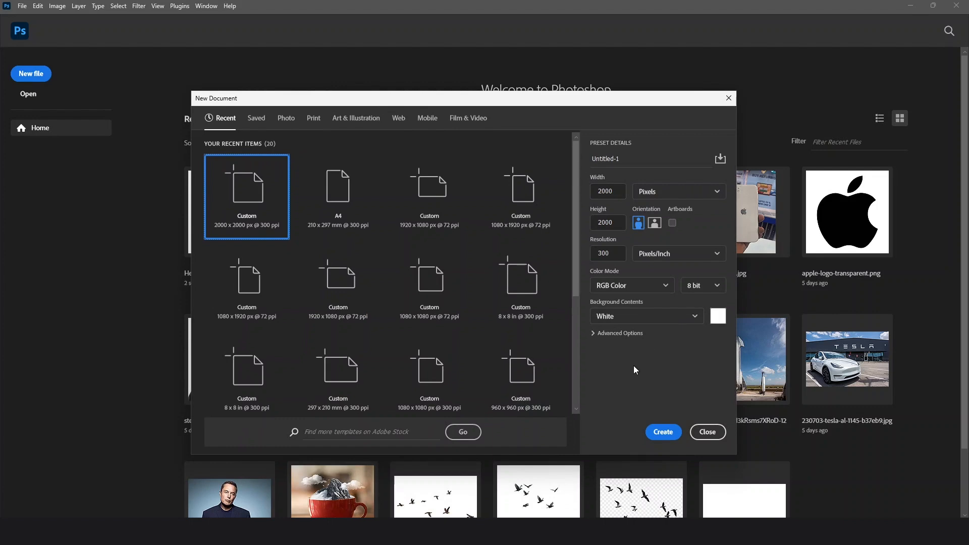
{"action": "left_click", "coordinate": [662, 432]}
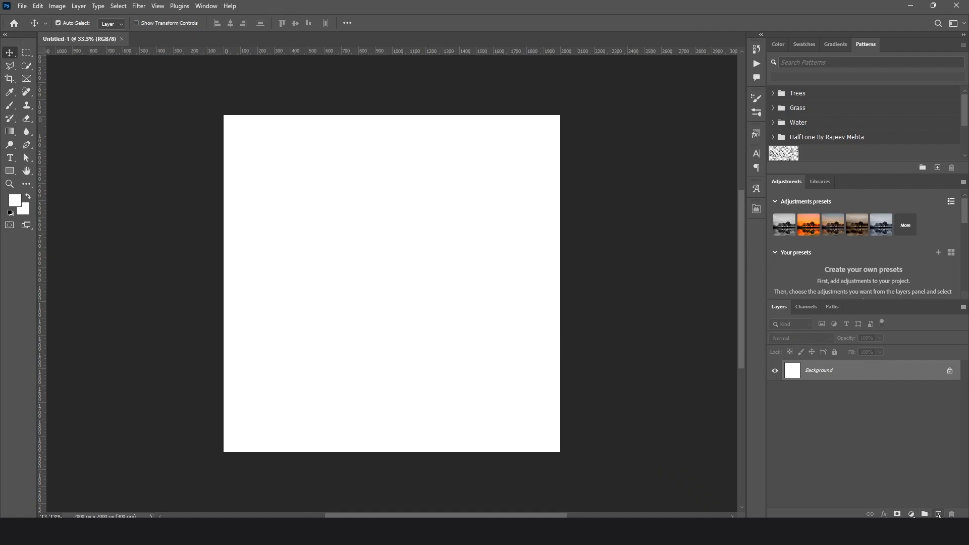
Add a new layer above the background and name it "Solid color"
{"action": "left_click", "coordinate": [937, 514]}
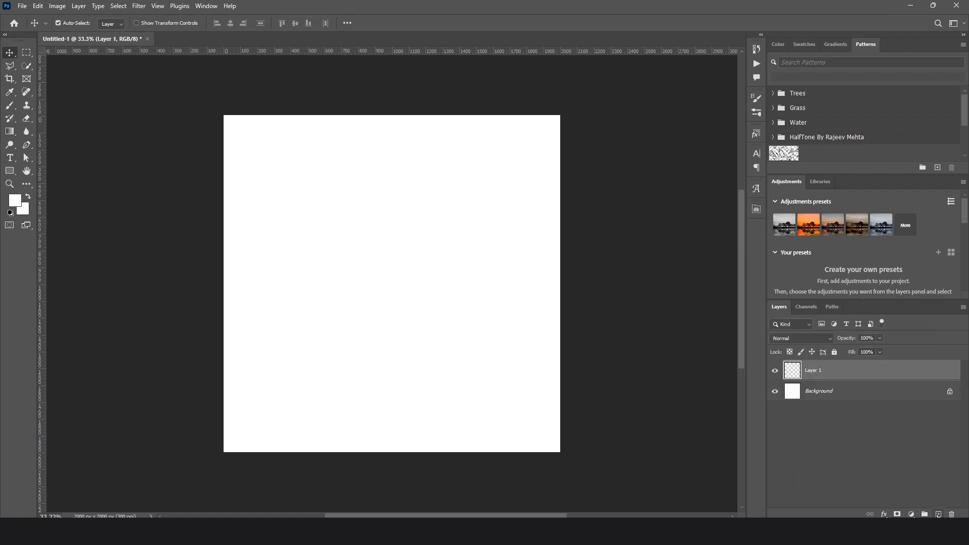
{"action": "double_click", "coordinate": [813, 374]}
{"action": "type", "text": "s"}
{"action": "type", "text": "lid"}
{"action": "type", "text": " color"}
{"action": "key", "text": "Return"}
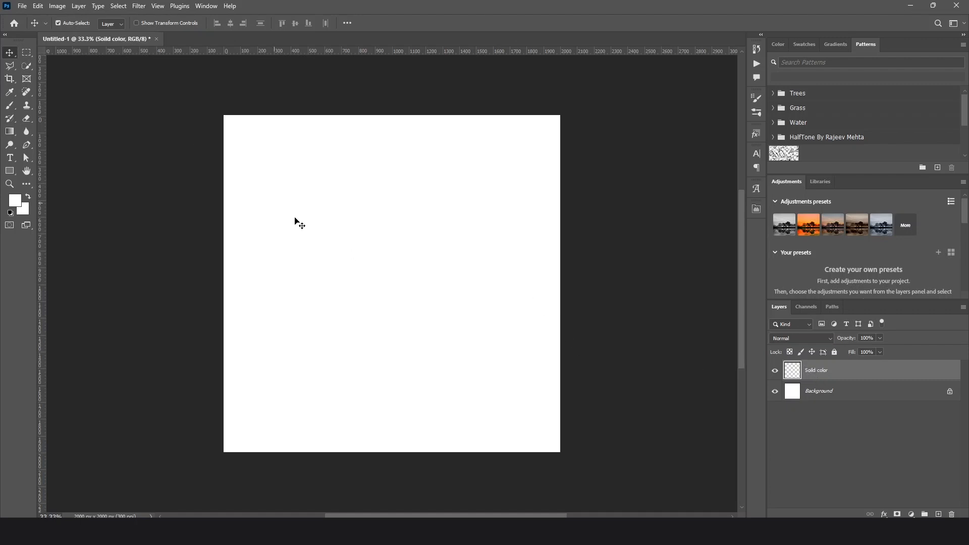
Select the whole canvas, fill the Solid color layer with light yellow (ffefb1), and clear the selection
{"action": "left_click", "coordinate": [26, 53]}
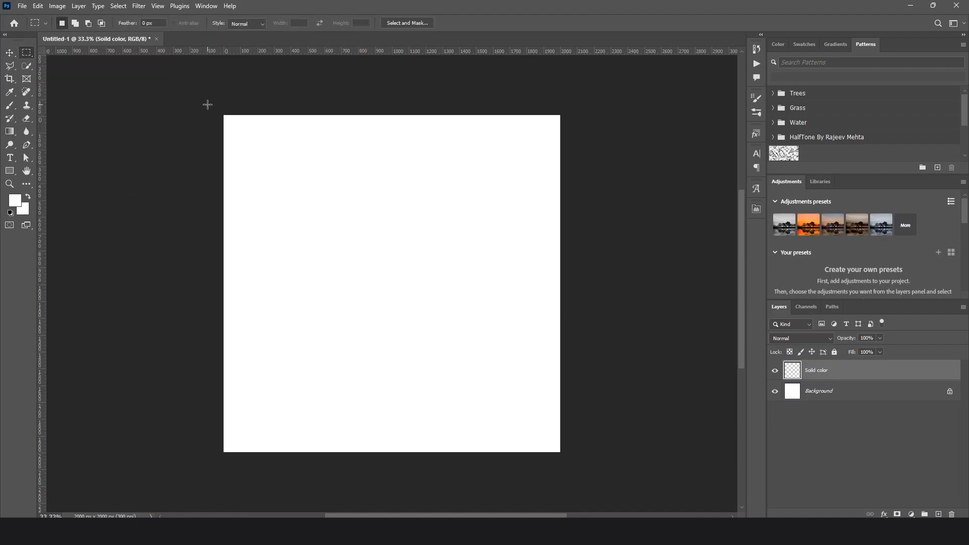
{"action": "left_click_drag", "start_coordinate": [207, 101], "coordinate": [570, 457]}
{"action": "left_click", "coordinate": [15, 201]}
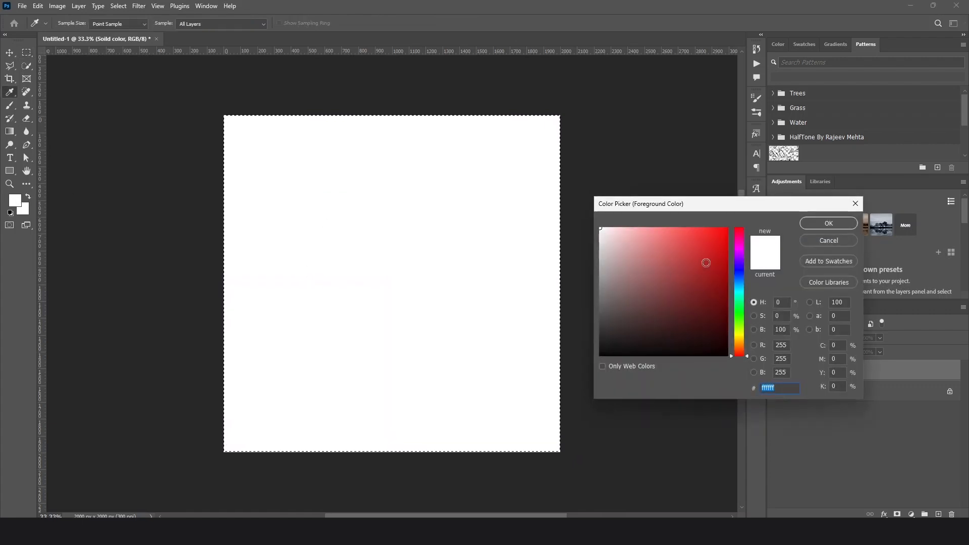
{"action": "left_click_drag", "start_coordinate": [705, 263], "coordinate": [729, 225]}
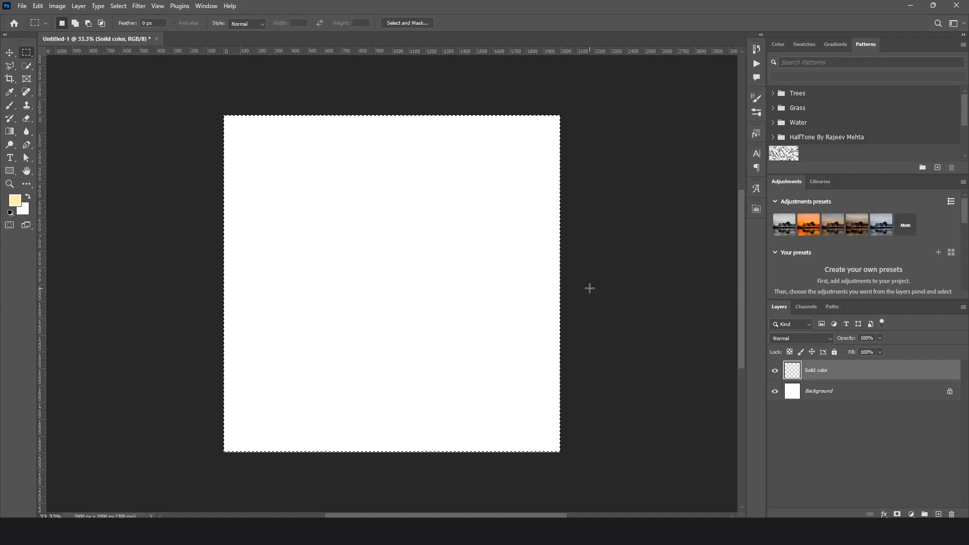
{"action": "key", "text": "alt+BackSpace"}
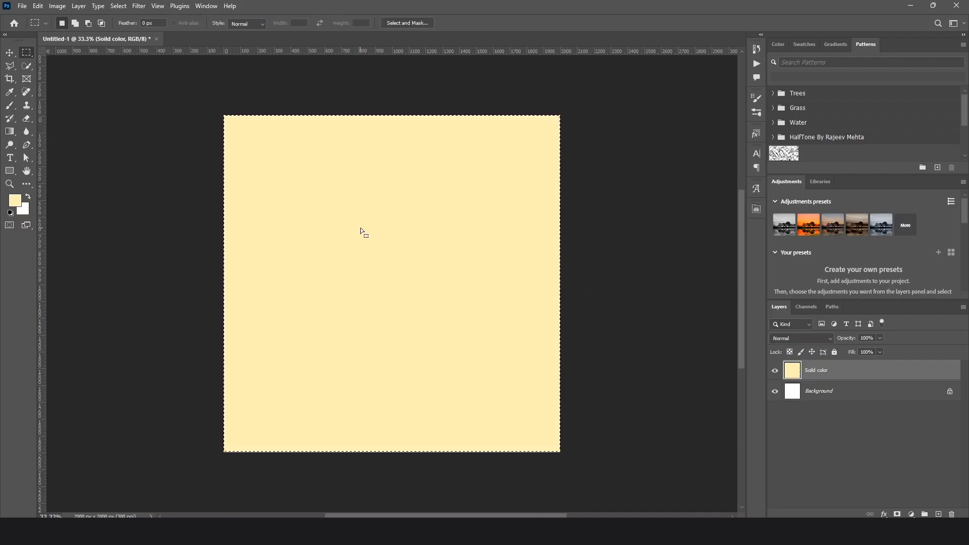
{"action": "key", "text": "ctrl+d"}
{"action": "key", "text": "ctrl+a"}
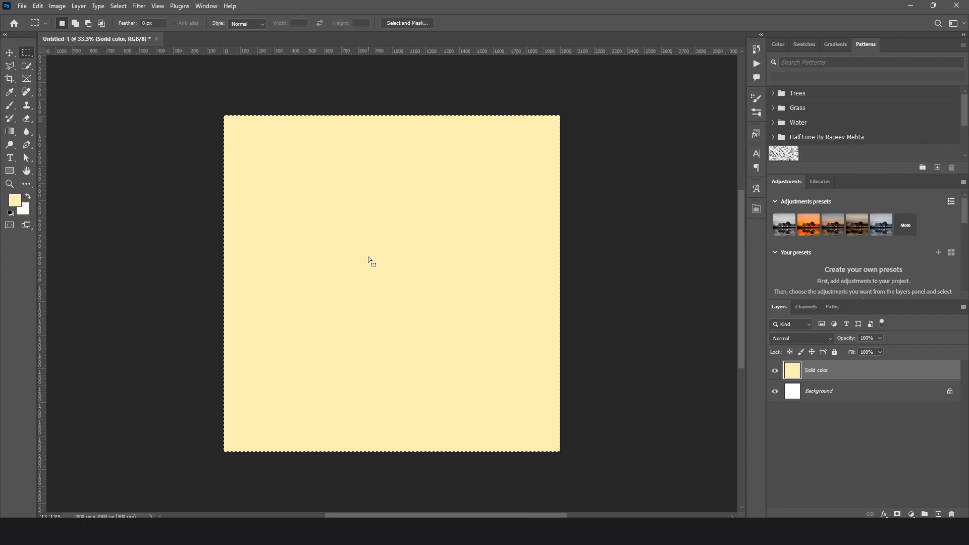
{"action": "right_click", "coordinate": [369, 261]}
{"action": "left_click", "coordinate": [394, 263]}
On a new layer, make a square selection about 1050 px wide and fill it with white (ffffff)
{"action": "left_click", "coordinate": [938, 515]}
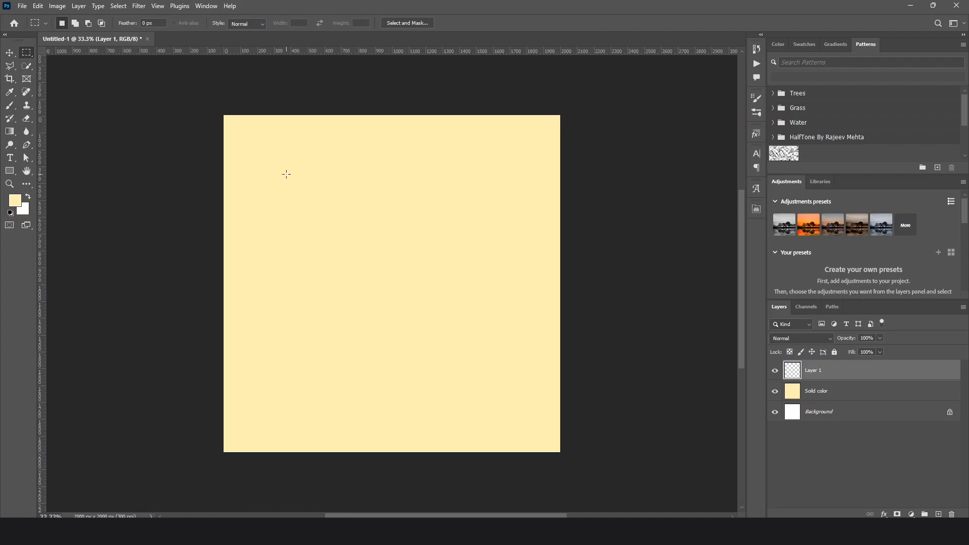
{"action": "left_click_drag", "start_coordinate": [278, 158], "coordinate": [460, 316]}
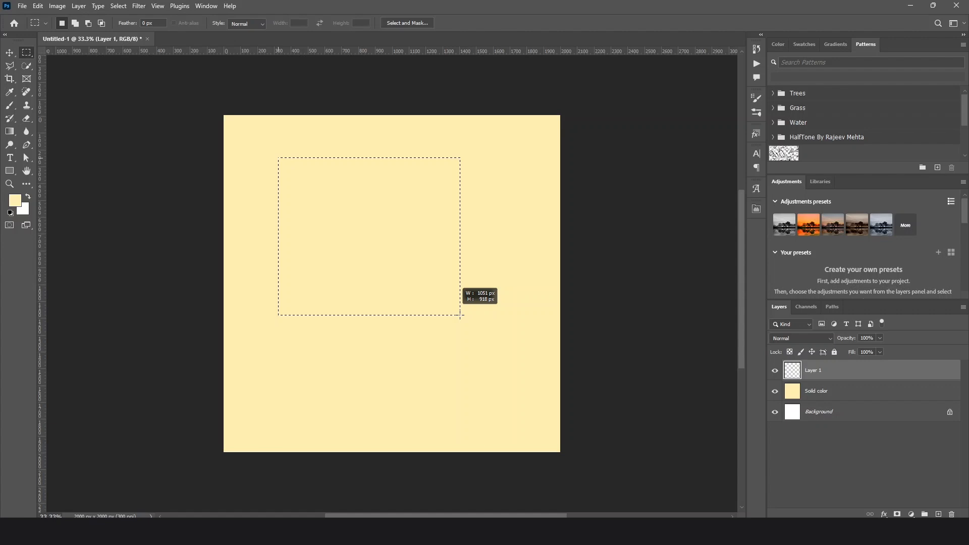
{"action": "left_click_drag", "start_coordinate": [460, 315], "coordinate": [507, 336]}
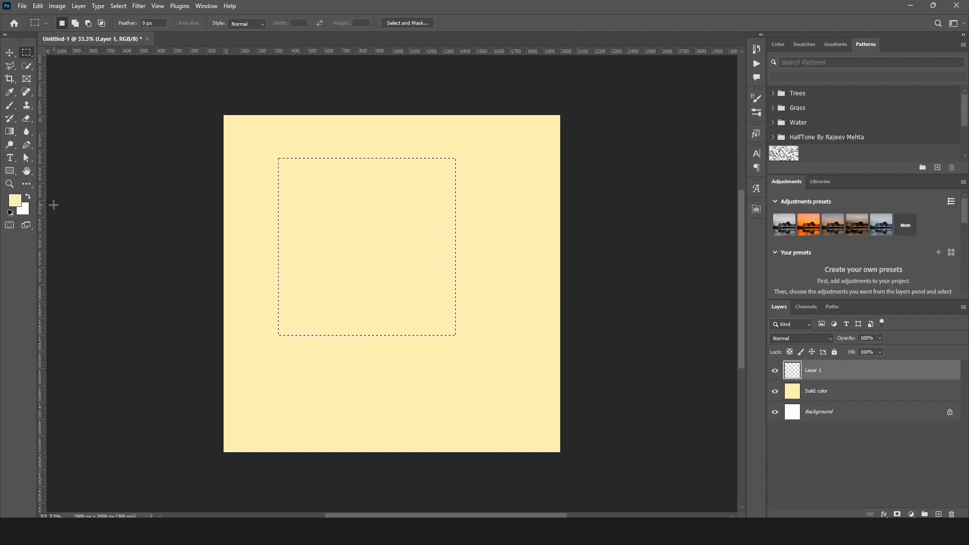
{"action": "left_click", "coordinate": [15, 201]}
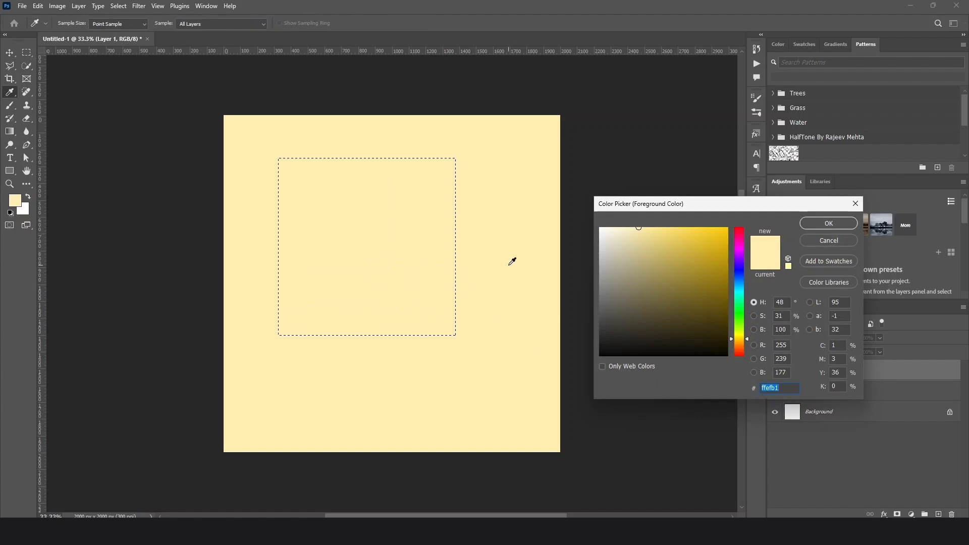
{"action": "left_click_drag", "start_coordinate": [625, 236], "coordinate": [571, 213]}
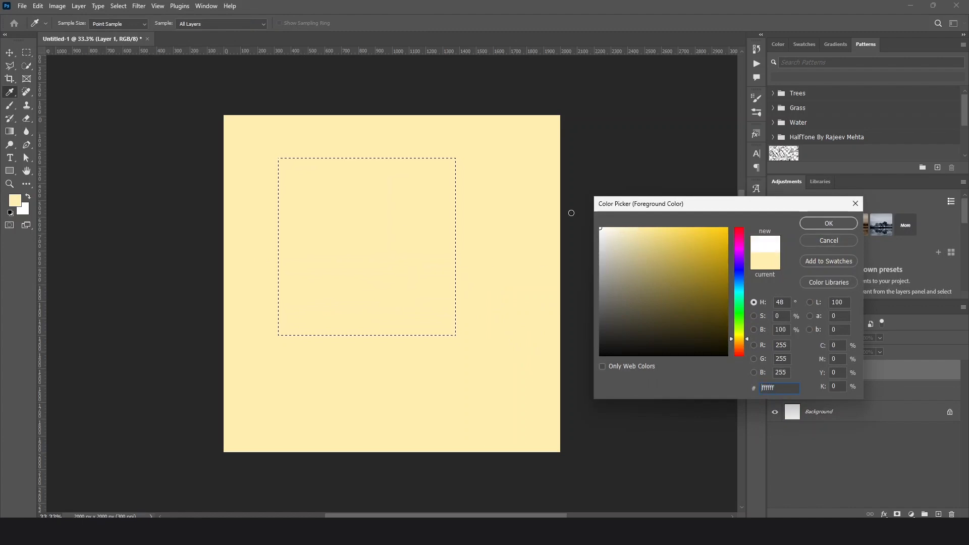
{"action": "left_click", "coordinate": [819, 223]}
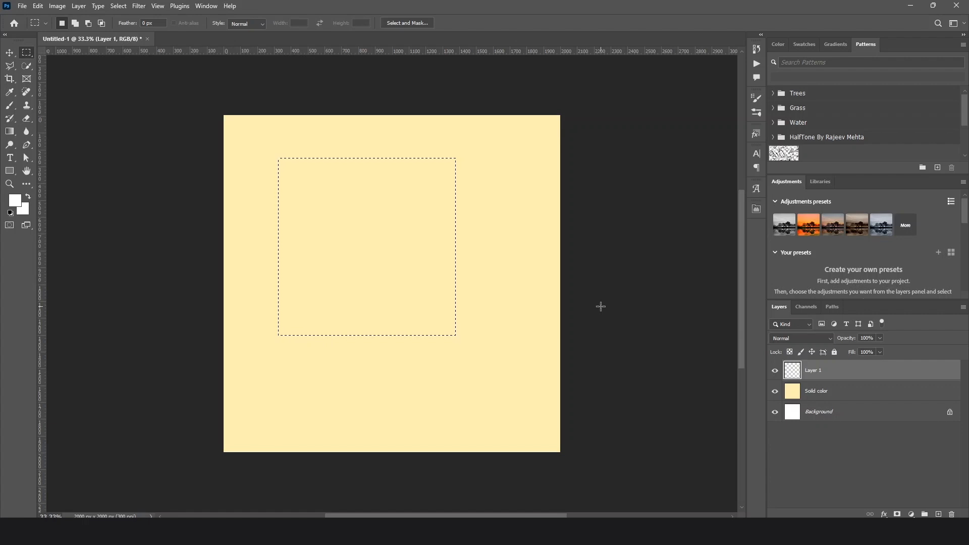
{"action": "key", "text": "alt+BackSpace"}
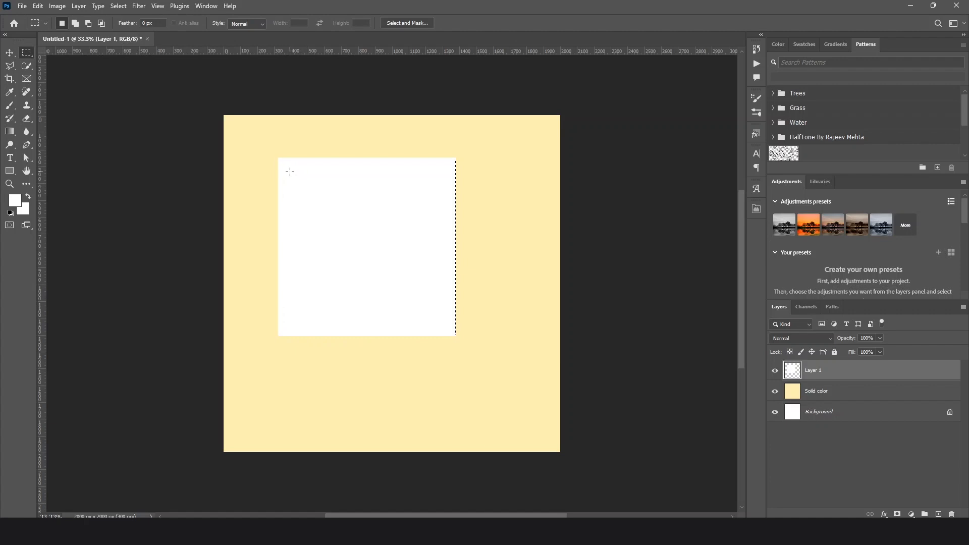
Cut a rectangular window out of the white square, leaving a thicker lower border like an instant photo, and deselect
{"action": "left_click_drag", "start_coordinate": [286, 166], "coordinate": [451, 300]}
{"action": "key", "text": "Delete"}
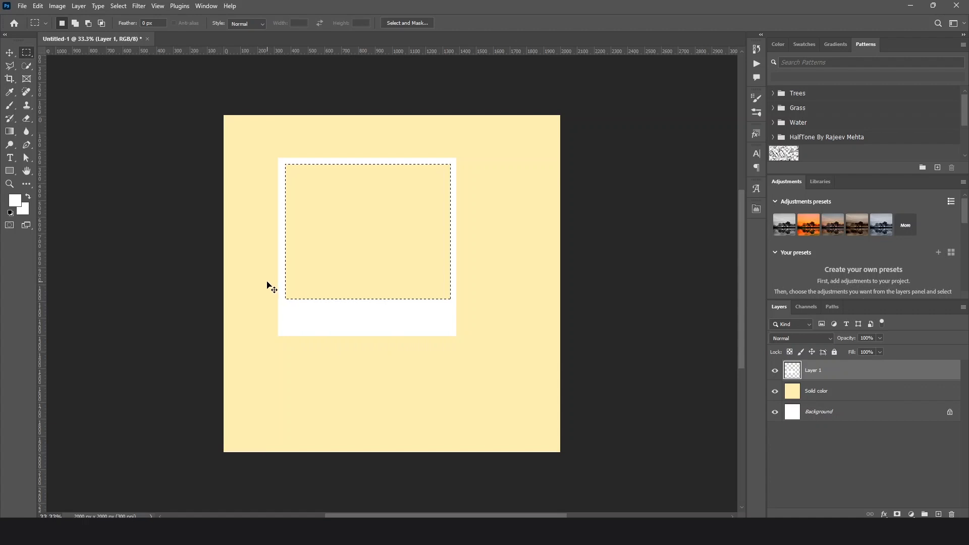
{"action": "key", "text": "ctrl+d"}
Rename the frame's layer "Photo Fram"
{"action": "double_click", "coordinate": [819, 372]}
{"action": "type", "text": "P"}
{"action": "type", "text": "hoto"}
{"action": "type", "text": " FGra"}
Move the white photo frame closer to the centre of the canvas
{"action": "left_click", "coordinate": [14, 52]}
{"action": "left_click", "coordinate": [152, 200]}
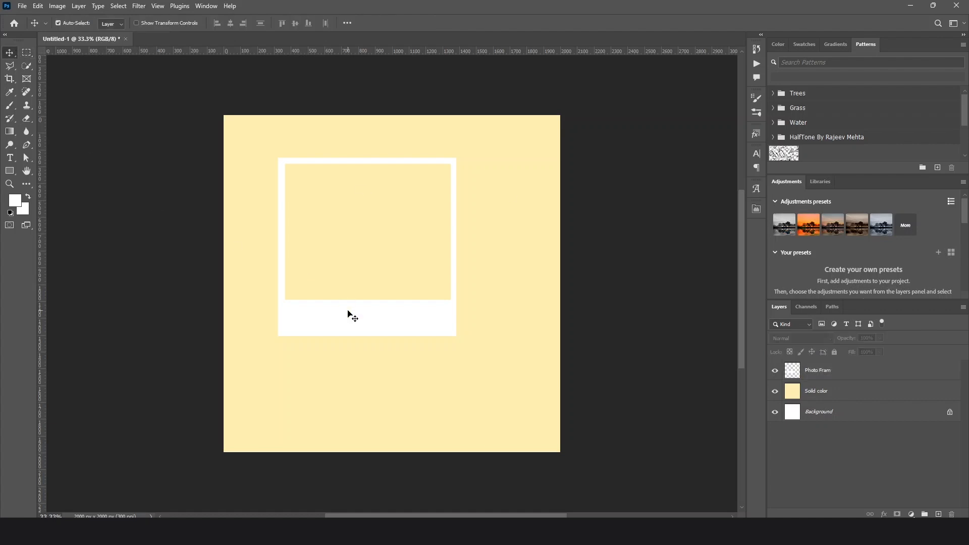
{"action": "left_click_drag", "start_coordinate": [393, 326], "coordinate": [415, 331]}
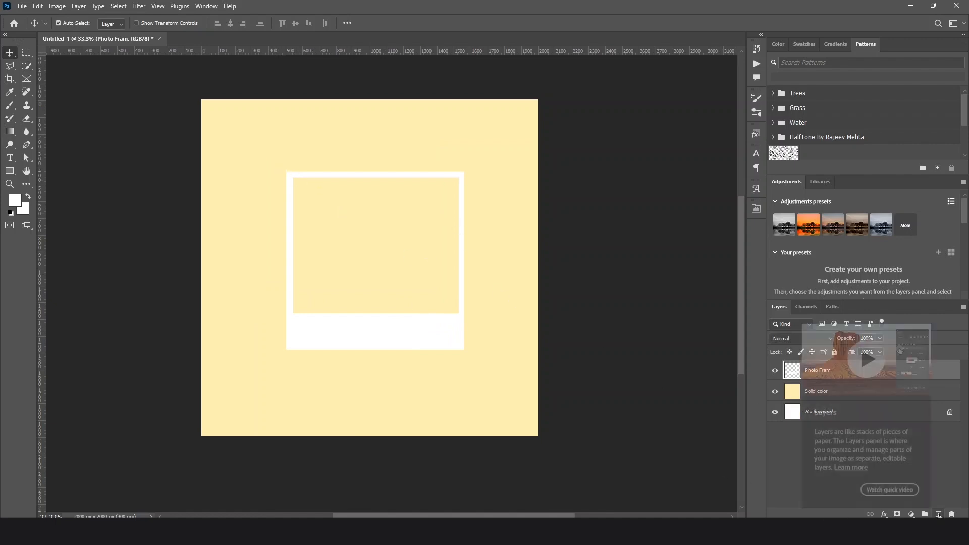
On a new layer, make a circular selection about 460 px wide over the frame's upper-left corner, fill it with red (ff0000), and deselect
{"action": "left_click", "coordinate": [939, 514]}
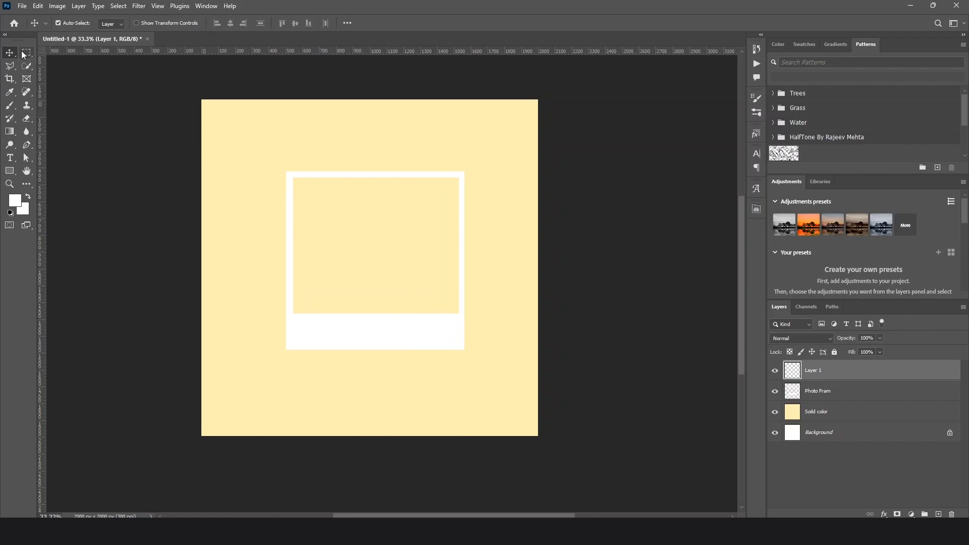
{"action": "left_click_drag", "start_coordinate": [27, 53], "coordinate": [68, 62]}
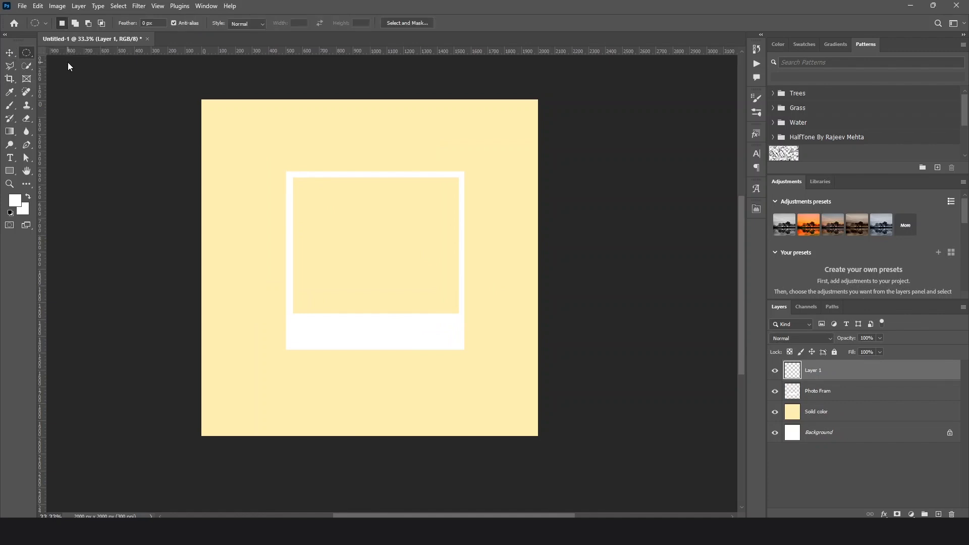
{"action": "left_click_drag", "start_coordinate": [276, 160], "coordinate": [373, 237]}
{"action": "left_click", "coordinate": [15, 200]}
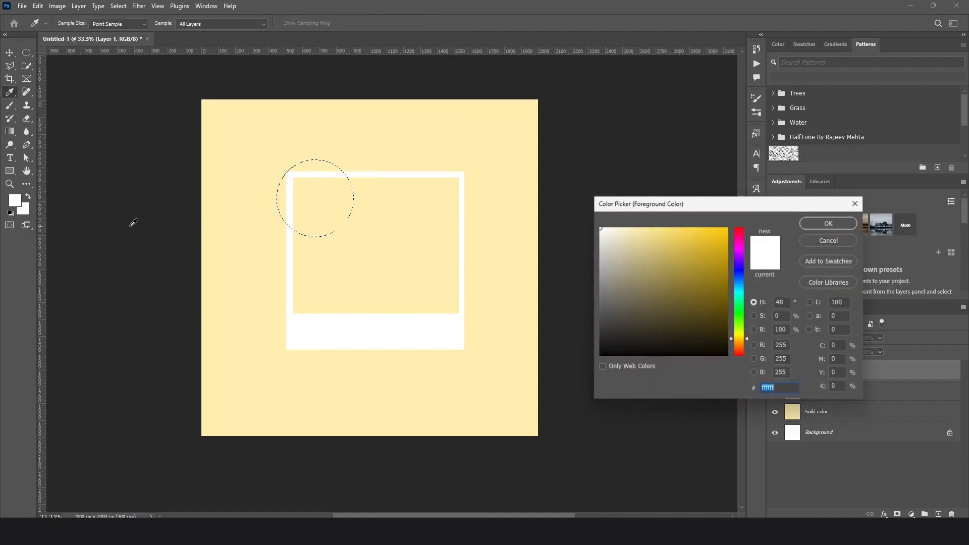
{"action": "type", "text": "ff0000"}
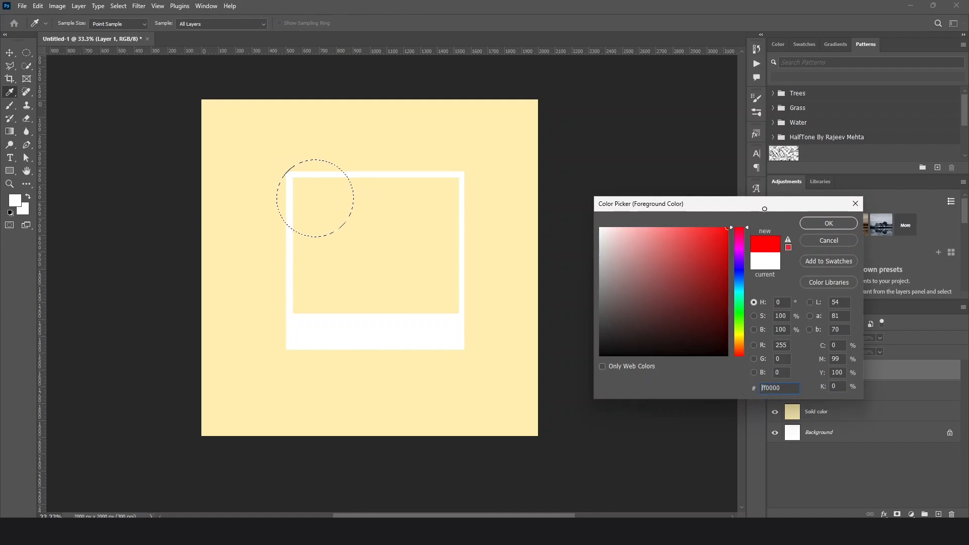
{"action": "left_click", "coordinate": [838, 223]}
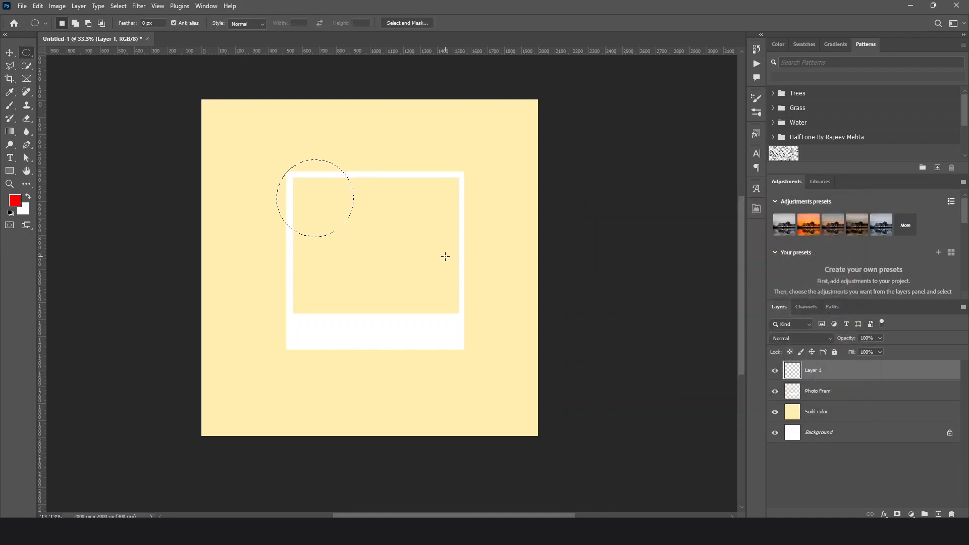
{"action": "key", "text": "alt+BackSpace"}
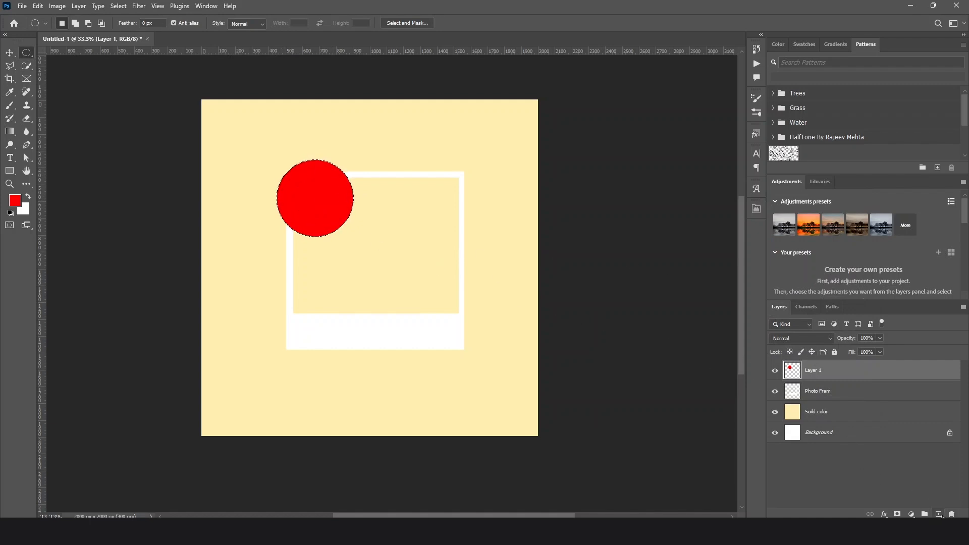
{"action": "left_click", "coordinate": [938, 514]}
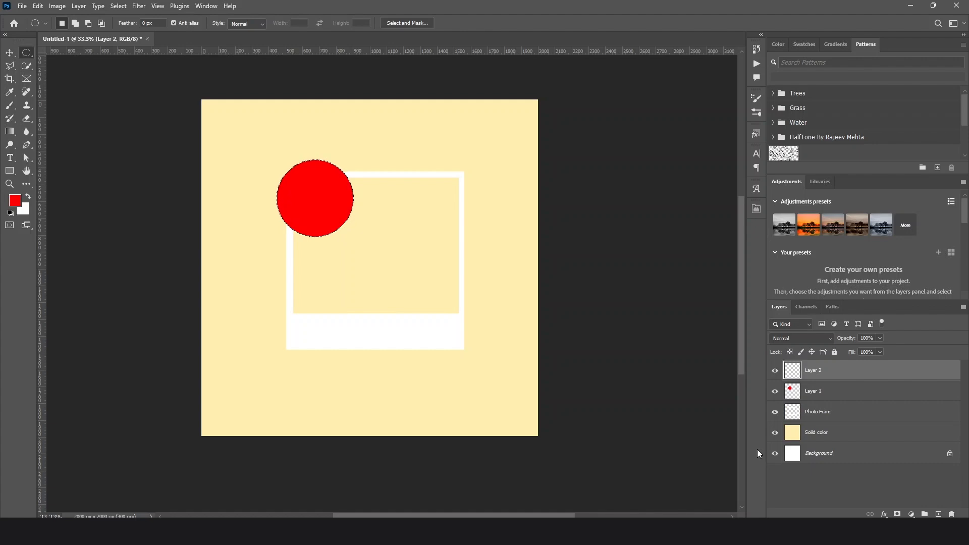
{"action": "key", "text": "ctrl+z"}
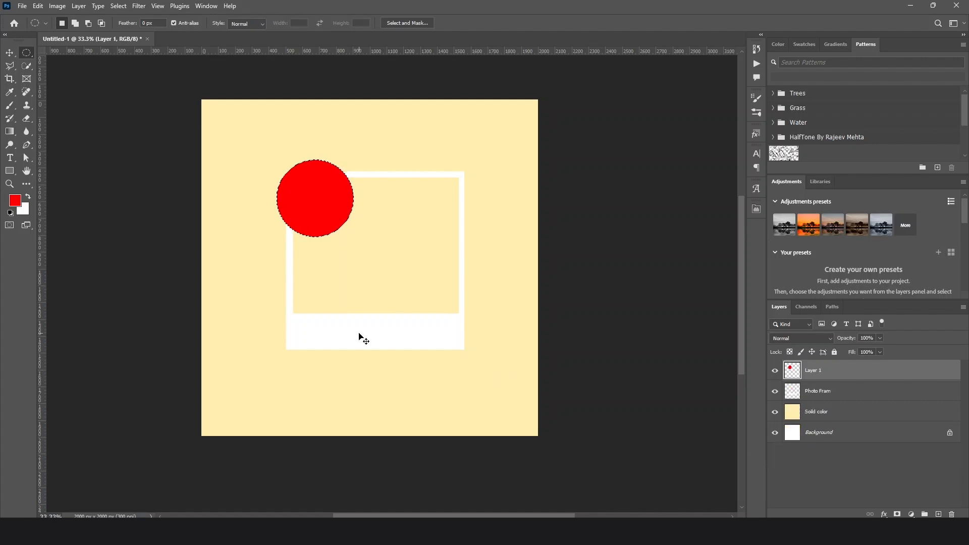
{"action": "key", "text": "ctrl+d"}
Add another layer, load the red circle as a selection, fill it with light red (ff6d6d), and deselect
{"action": "left_click", "coordinate": [938, 513]}
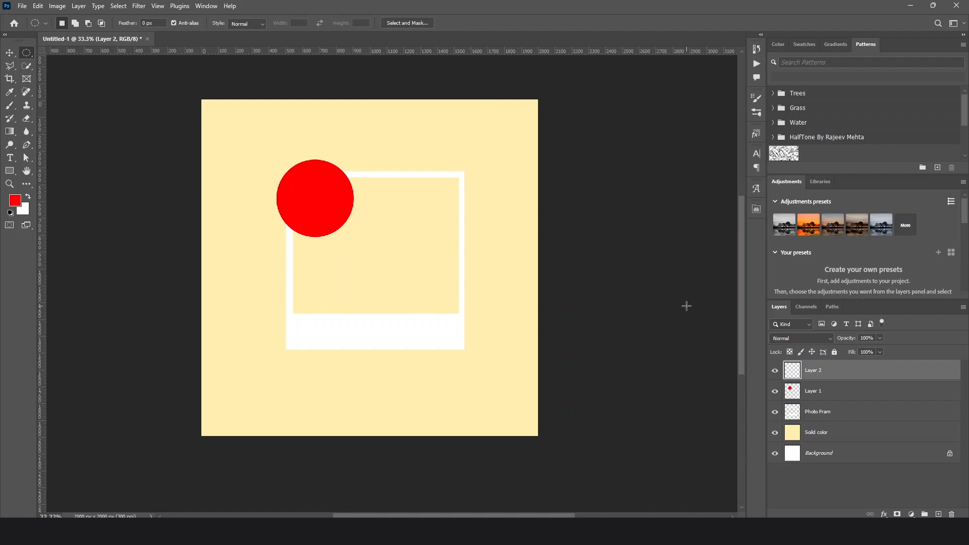
{"action": "left_click", "coordinate": [792, 391], "text": "ctrl"}
{"action": "left_click", "coordinate": [13, 203]}
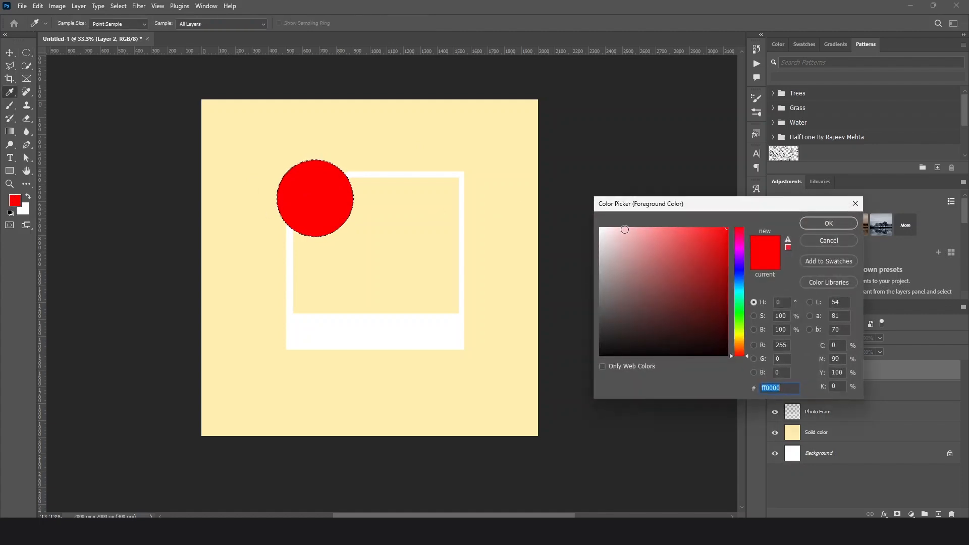
{"action": "left_click_drag", "start_coordinate": [688, 235], "coordinate": [674, 224]}
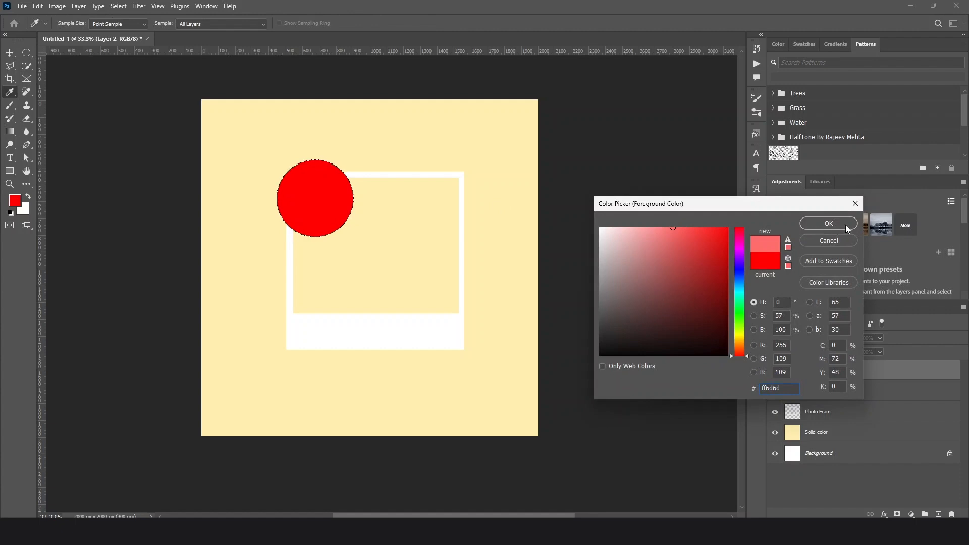
{"action": "left_click", "coordinate": [815, 225]}
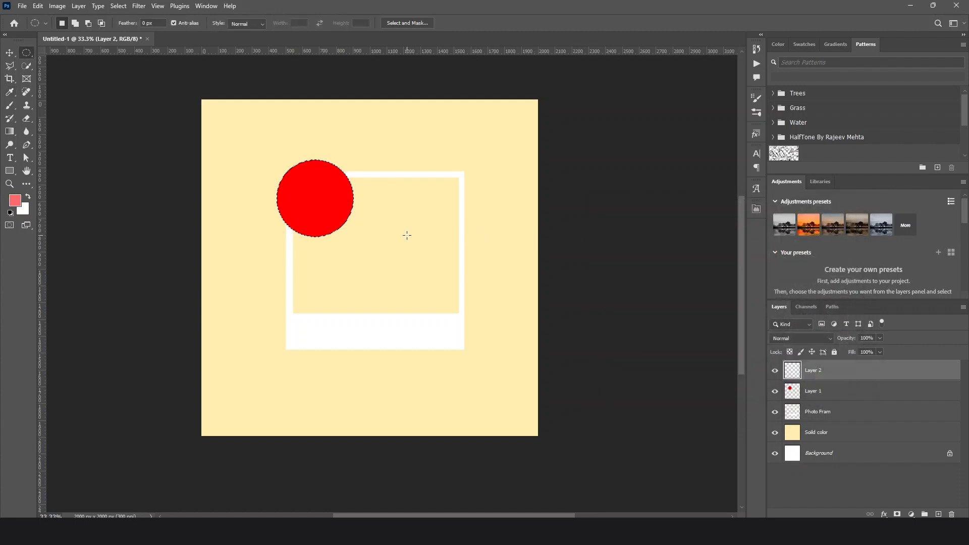
{"action": "key", "text": "alt+BackSpace"}
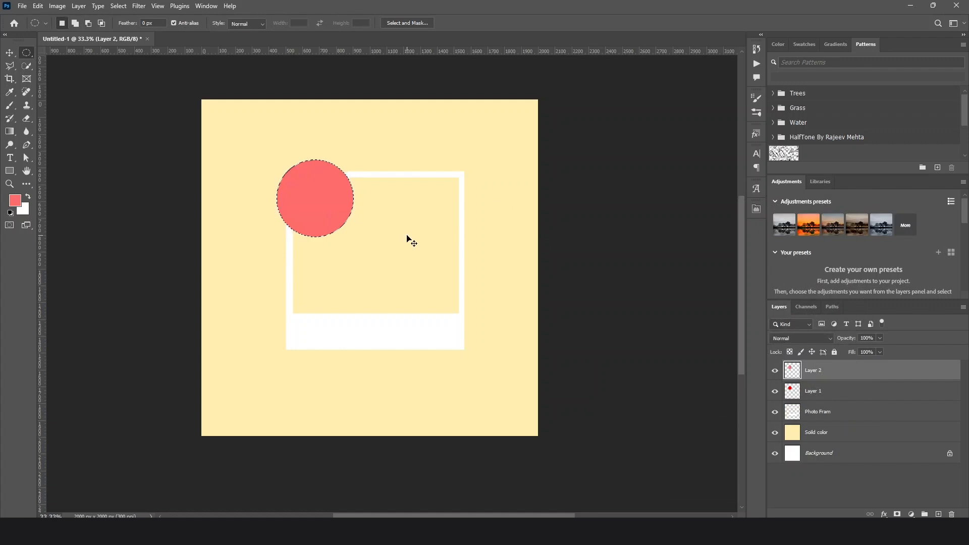
{"action": "key", "text": "ctrl+d"}
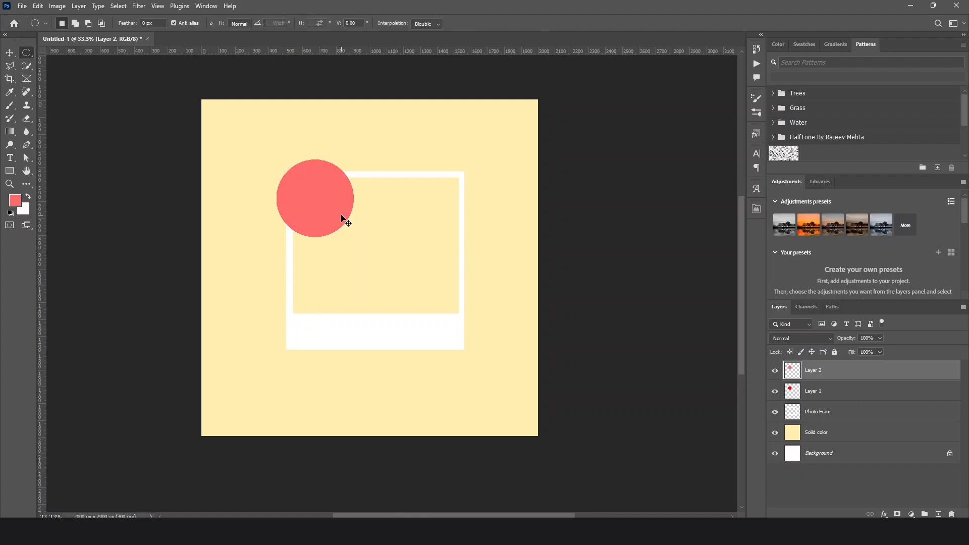
Scale the light red circle down to about 67% about the centre of the red circle
{"action": "key", "text": "ctrl+t"}
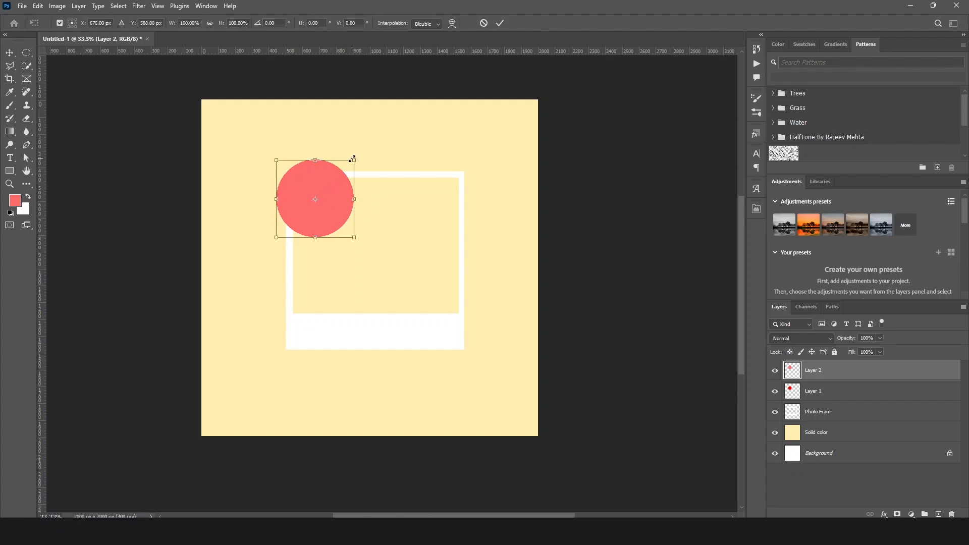
{"action": "left_click_drag", "start_coordinate": [352, 159], "coordinate": [341, 173]}
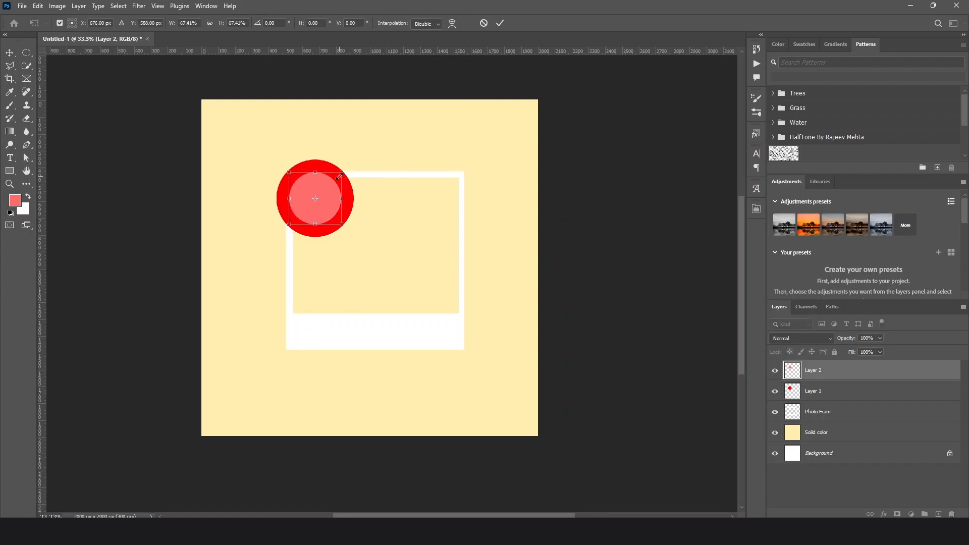
{"action": "key", "text": "Return"}
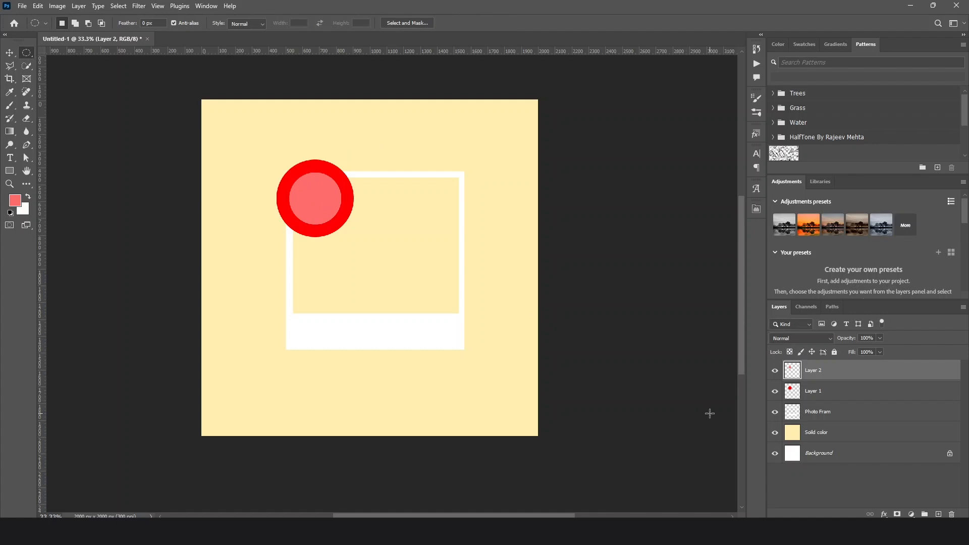
On a new layer, make a small circular selection near the light red circle's right edge, fill it with white (ffffff), and deselect
{"action": "key", "text": "ctrl+shift+alt+n"}
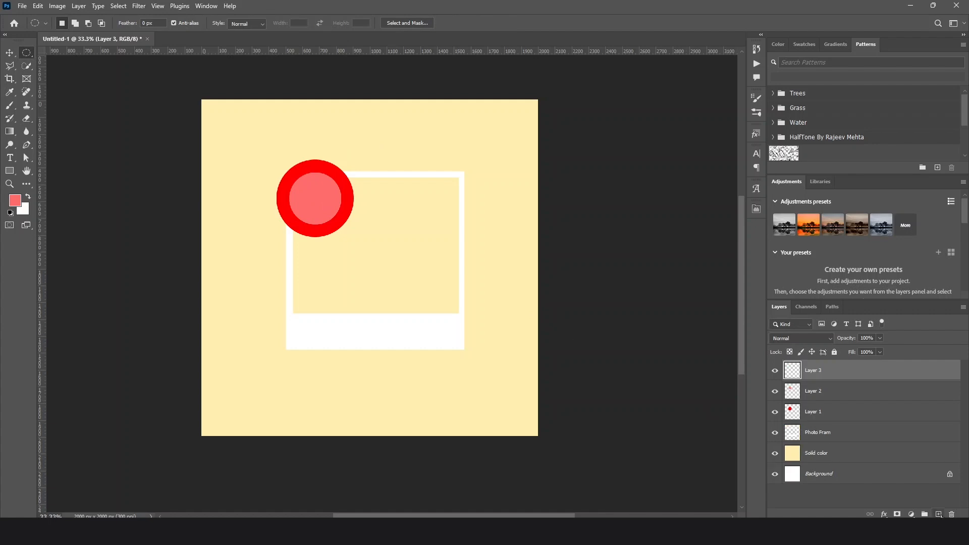
{"action": "left_click_drag", "start_coordinate": [326, 189], "coordinate": [339, 203]}
{"action": "left_click", "coordinate": [14, 201]}
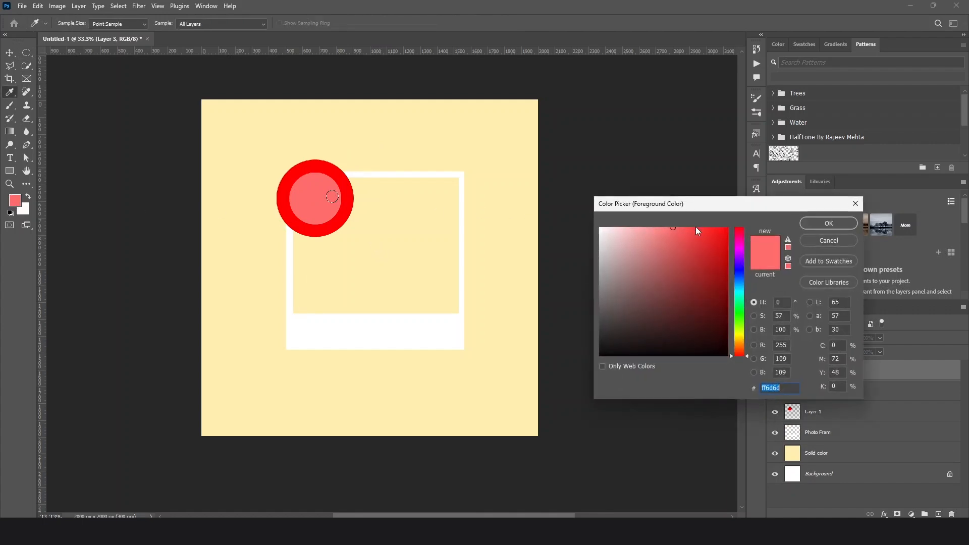
{"action": "type", "text": "ffffff"}
{"action": "left_click", "coordinate": [828, 224]}
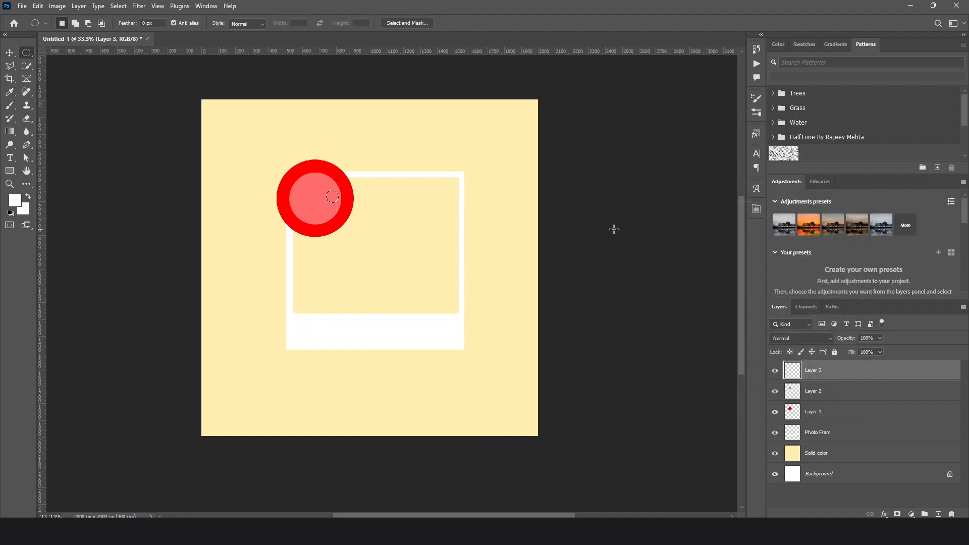
{"action": "key", "text": "alt+BackSpace"}
Rename the red circle's layer "Pin BG", the light red circle's "Pin top" and the white highlight's "PIn light"
{"action": "double_click", "coordinate": [820, 413]}
{"action": "type", "text": "Pl"}
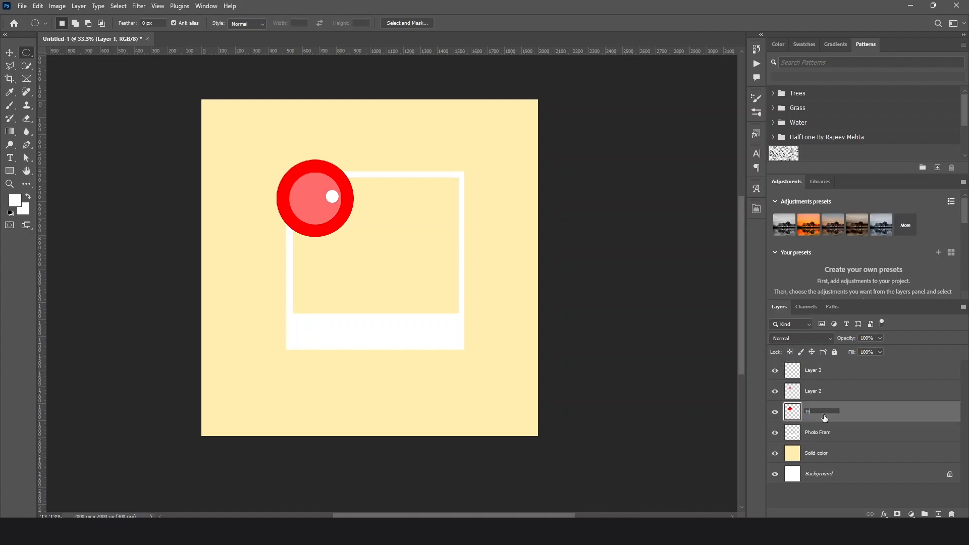
{"action": "type", "text": "n BG"}
{"action": "key", "text": "Return"}
{"action": "double_click", "coordinate": [819, 393]}
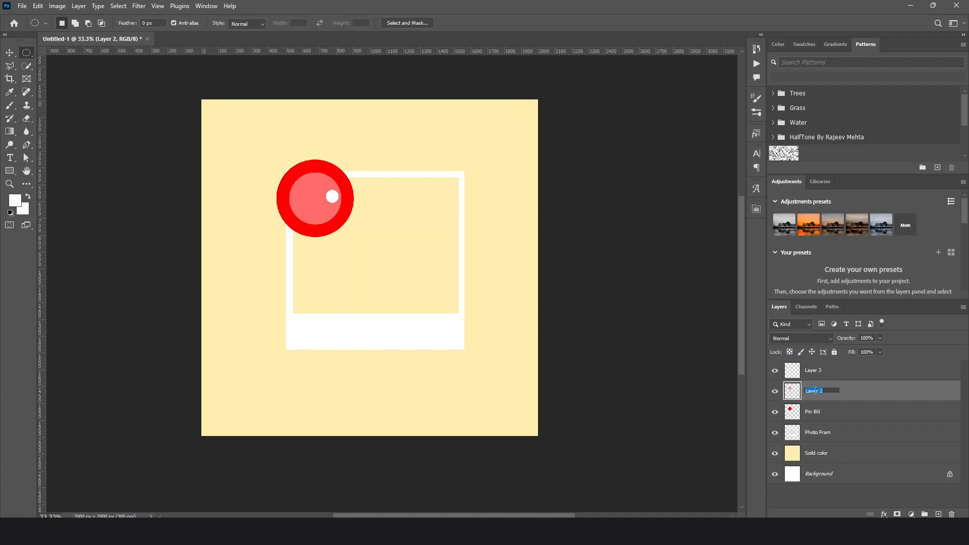
{"action": "type", "text": "Pin top"}
{"action": "double_click", "coordinate": [816, 372]}
{"action": "type", "text": "PIn light"}
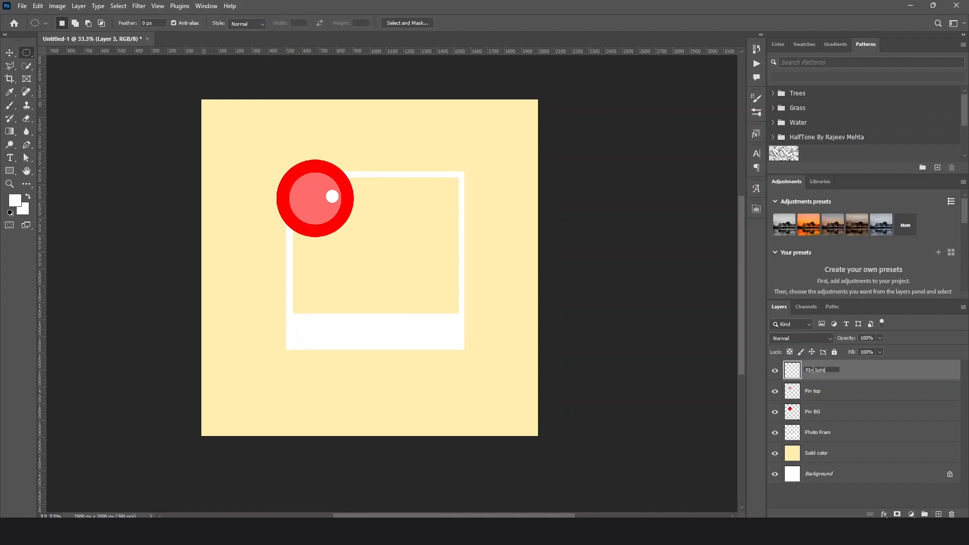
{"action": "left_click", "coordinate": [867, 423]}
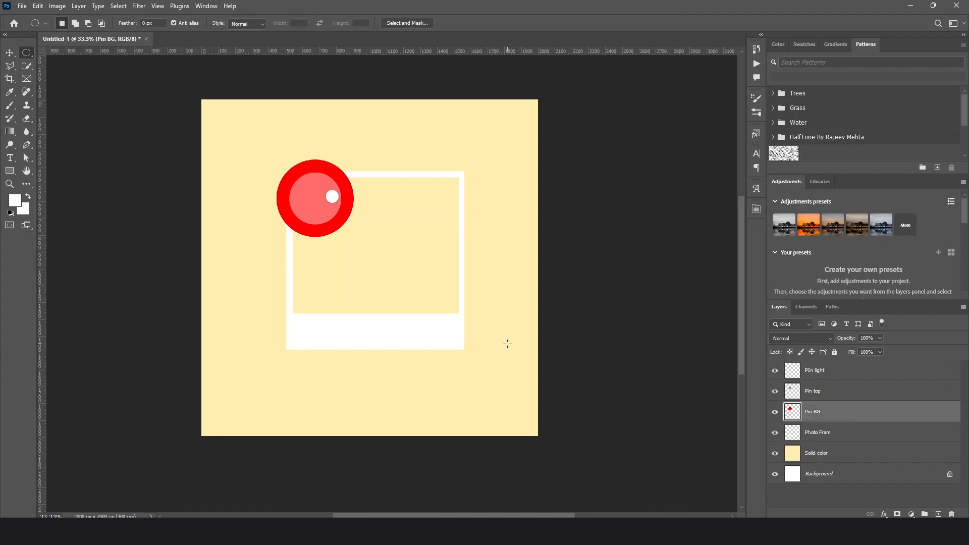
Try moving the light red circle on its own to the red circle's left edge, and undo the move
{"action": "left_click", "coordinate": [12, 53]}
{"action": "mouse_move", "coordinate": [314, 207]}
{"action": "left_mouse_down"}
{"action": "mouse_move", "coordinate": [292, 211]}
{"action": "mouse_move", "coordinate": [323, 186]}
{"action": "mouse_move", "coordinate": [251, 207]}
{"action": "mouse_move", "coordinate": [301, 208]}
{"action": "left_mouse_up"}
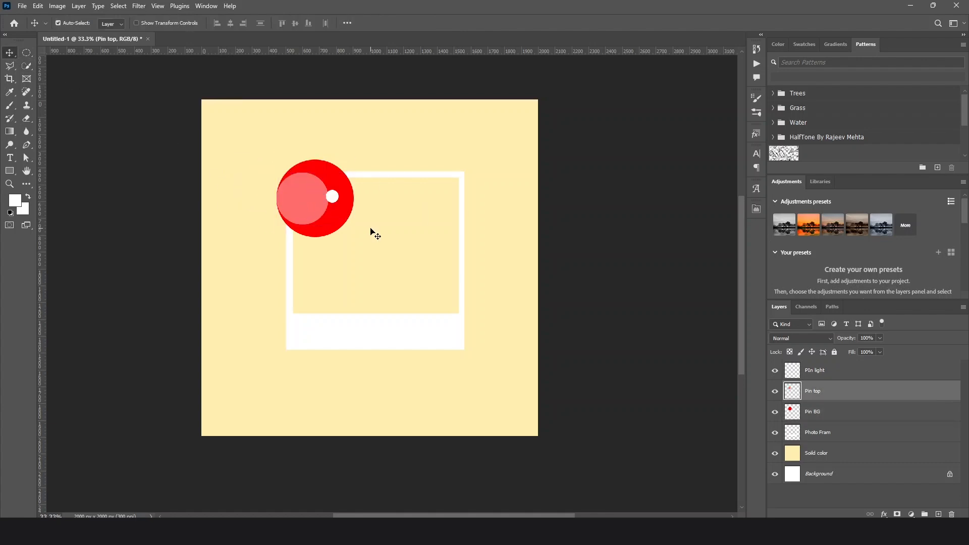
{"action": "key", "text": "ctrl+z"}
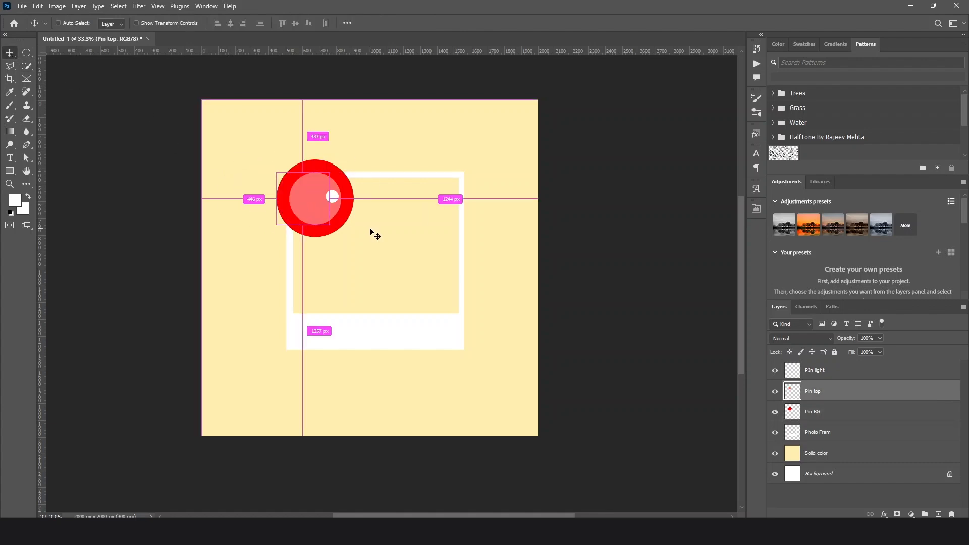
Link the PIn light, Pin top and Pin BG layers together
{"action": "left_click", "coordinate": [822, 370], "text": "shift"}
{"action": "left_click", "coordinate": [823, 412], "text": "shift"}
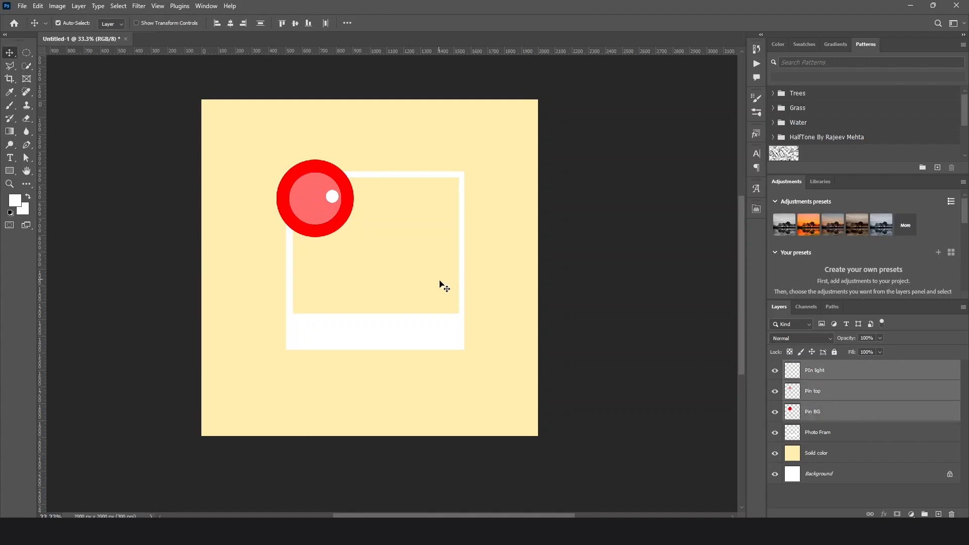
{"action": "right_click", "coordinate": [844, 398]}
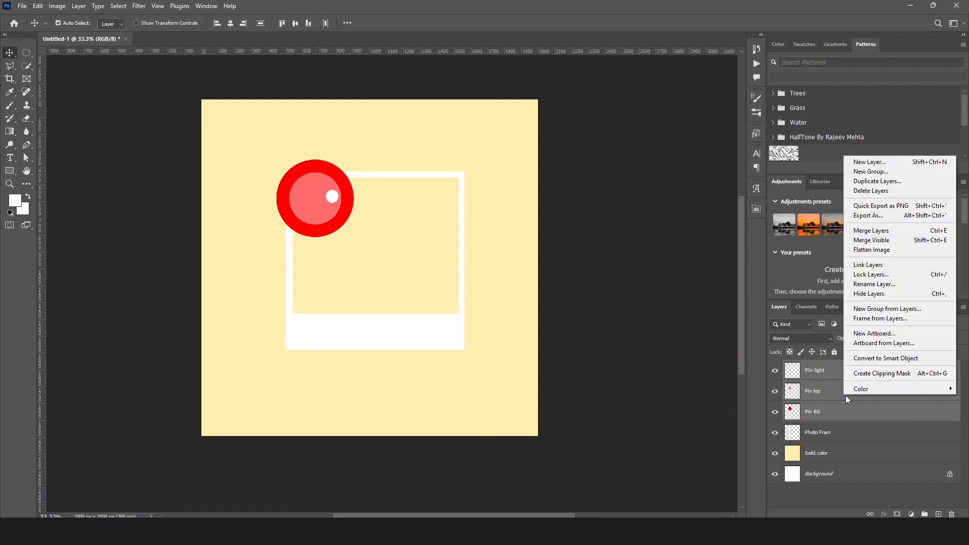
{"action": "left_click", "coordinate": [864, 264]}
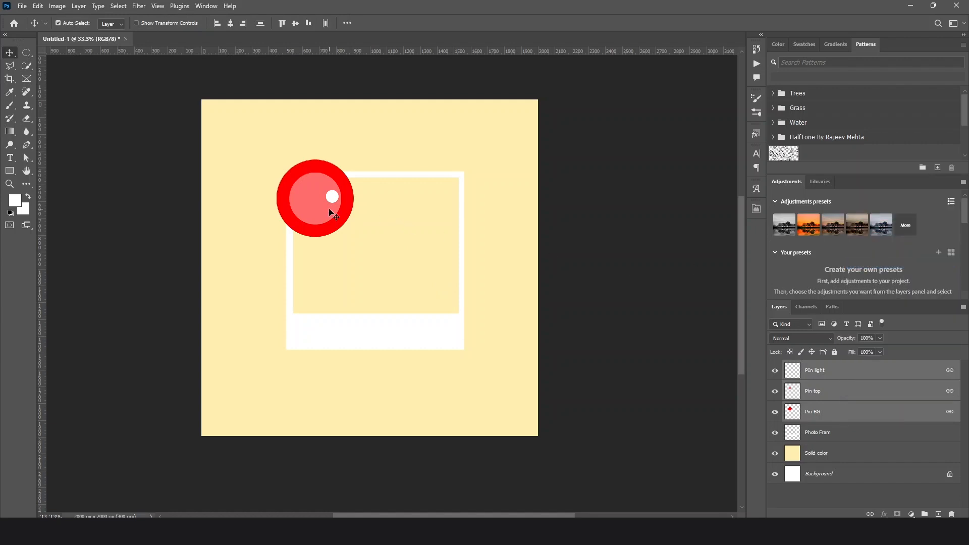
Move the linked pin up and to the left, and scale it down to about 42% at the frame's upper-left corner
{"action": "left_click_drag", "start_coordinate": [328, 210], "coordinate": [305, 193]}
{"action": "key", "text": "ctrl+t"}
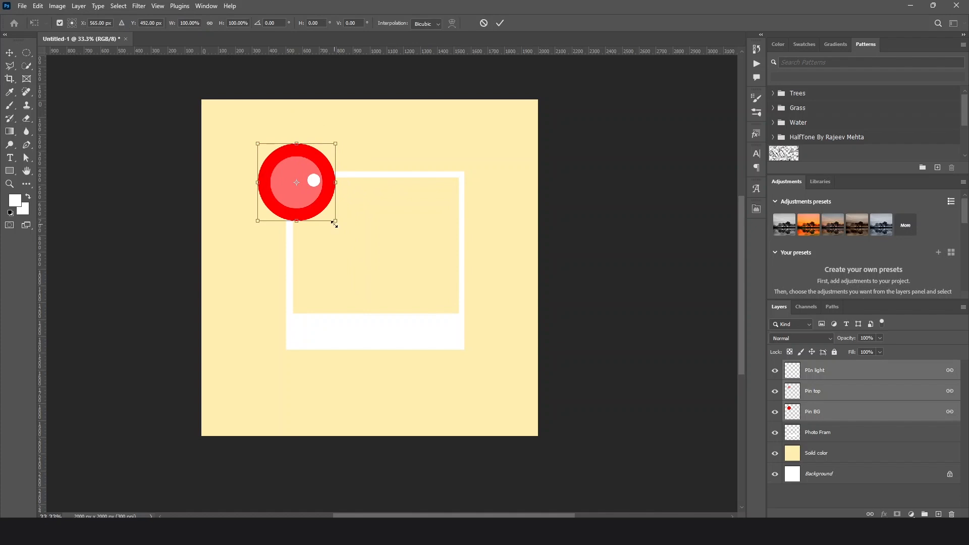
{"action": "left_click_drag", "start_coordinate": [334, 224], "coordinate": [292, 176]}
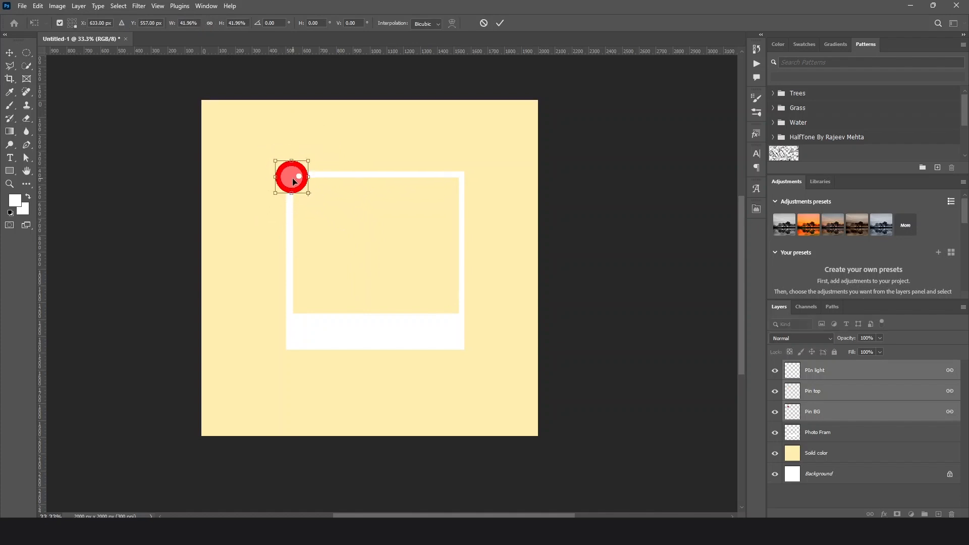
{"action": "left_click", "coordinate": [10, 54]}
Scale the pin down again to about 48%, place it on the frame's upper-left corner, and deselect all layers
{"action": "left_click_drag", "start_coordinate": [296, 175], "coordinate": [302, 183]}
{"action": "key", "text": "ctrl+t"}
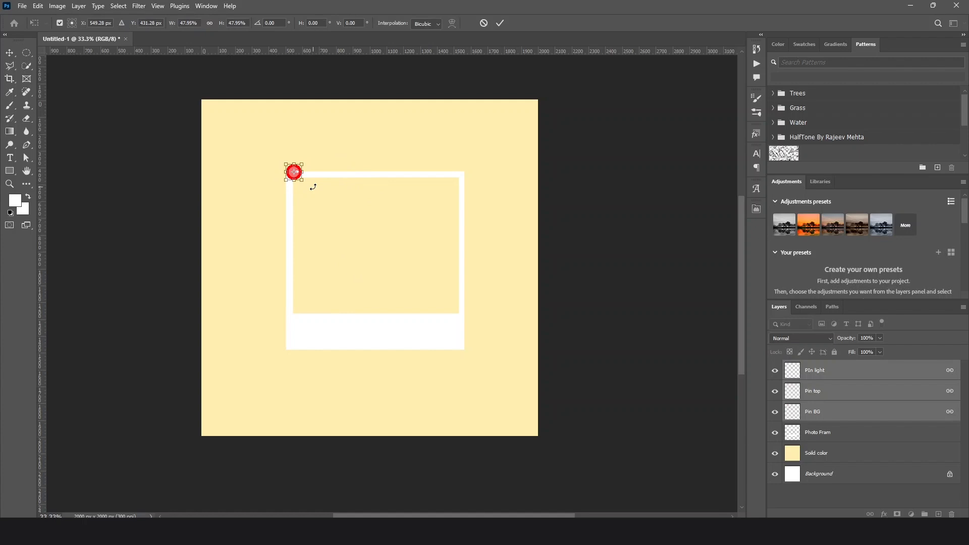
{"action": "key", "text": "Return"}
{"action": "left_click_drag", "start_coordinate": [297, 178], "coordinate": [289, 185]}
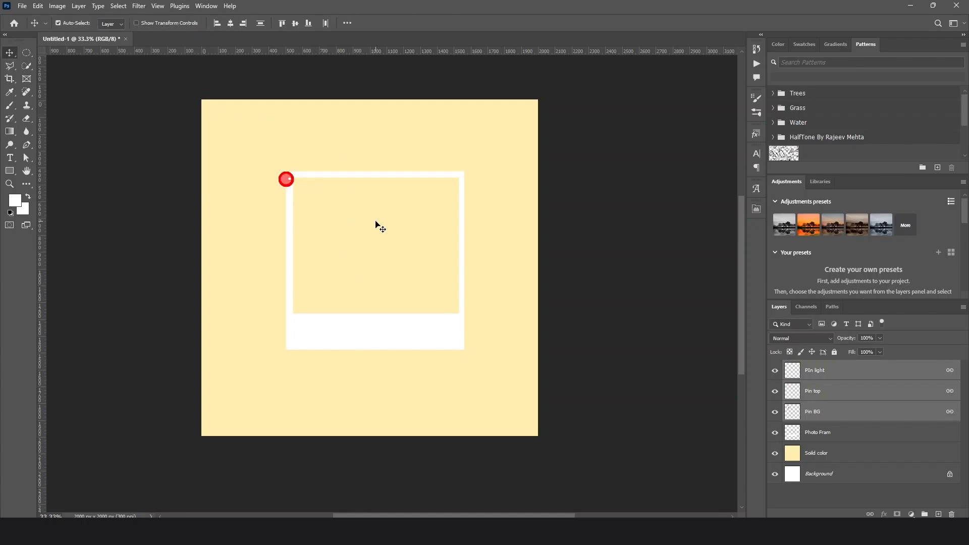
{"action": "left_click", "coordinate": [667, 384]}
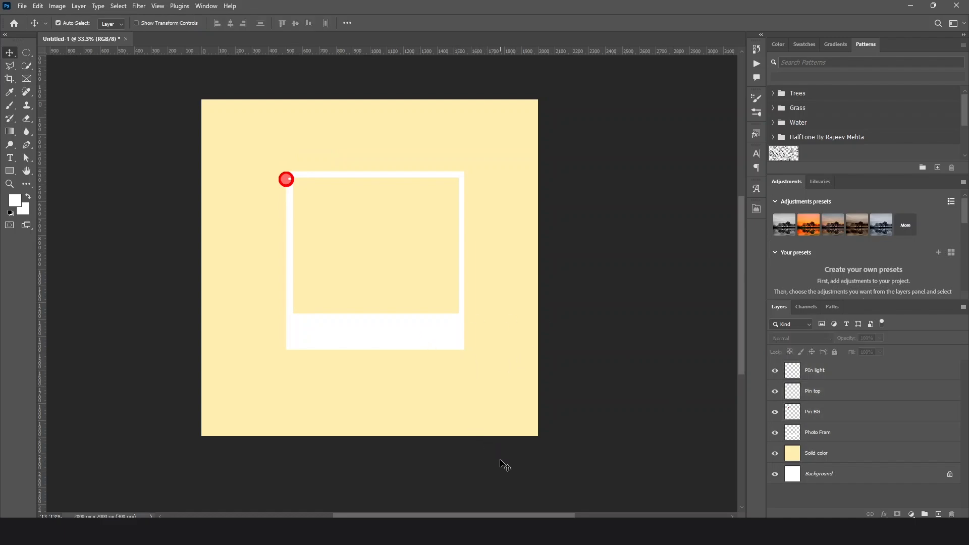
Open the image elon-musk.jpg from the Collage folder
{"action": "left_click", "coordinate": [19, 8]}
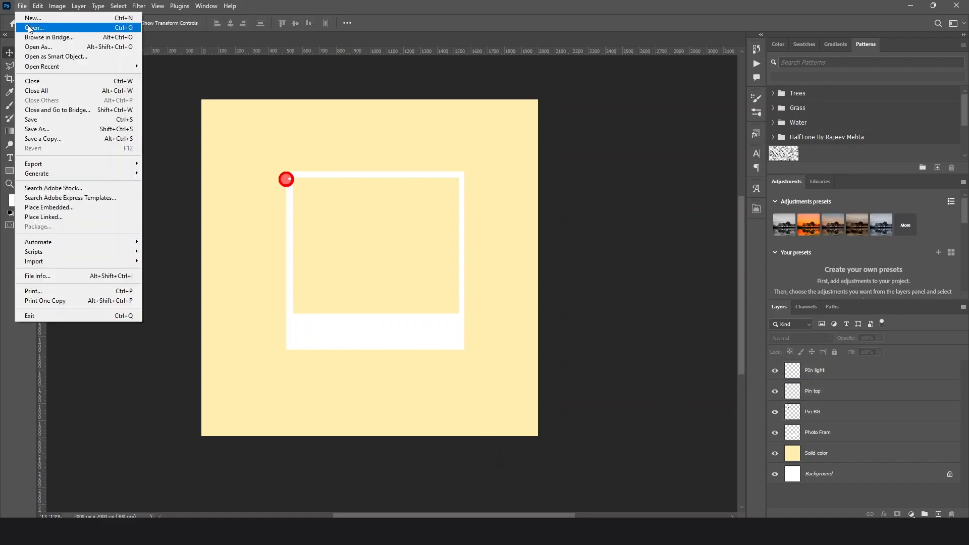
{"action": "left_click", "coordinate": [31, 28]}
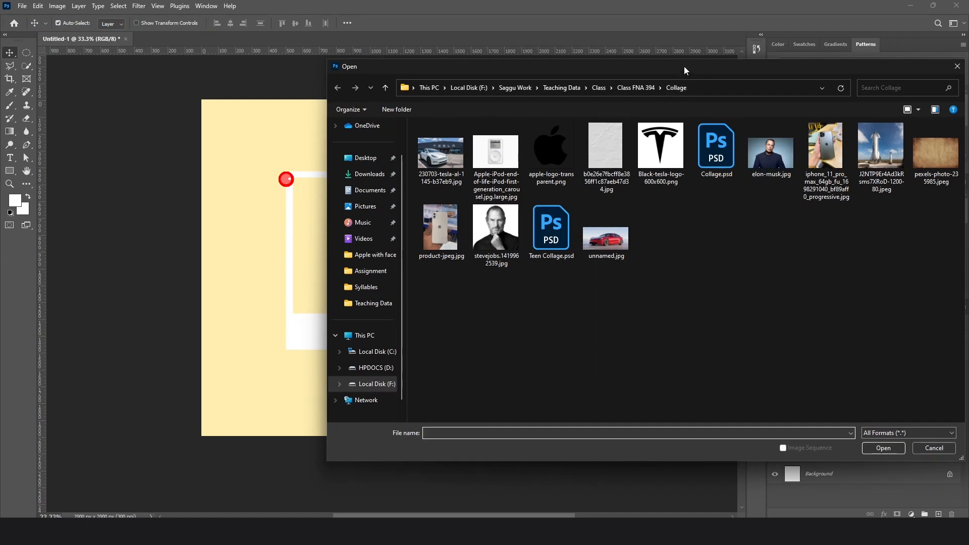
{"action": "left_click_drag", "start_coordinate": [683, 66], "coordinate": [621, 58]}
{"action": "left_click", "coordinate": [709, 153]}
{"action": "left_click", "coordinate": [820, 440]}
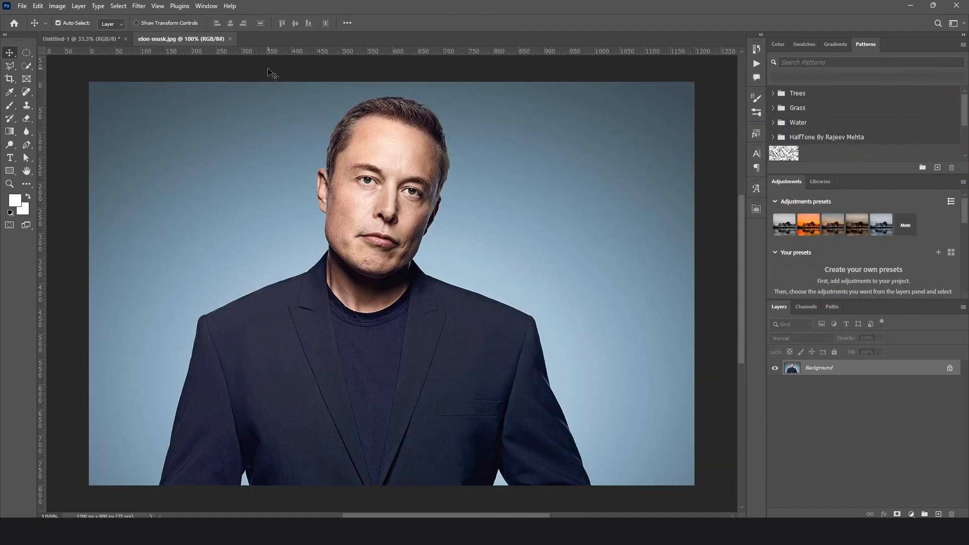
Float the portrait's document window, copy the photo into the collage document, and close the source image
{"action": "left_click_drag", "start_coordinate": [205, 37], "coordinate": [481, 113]}
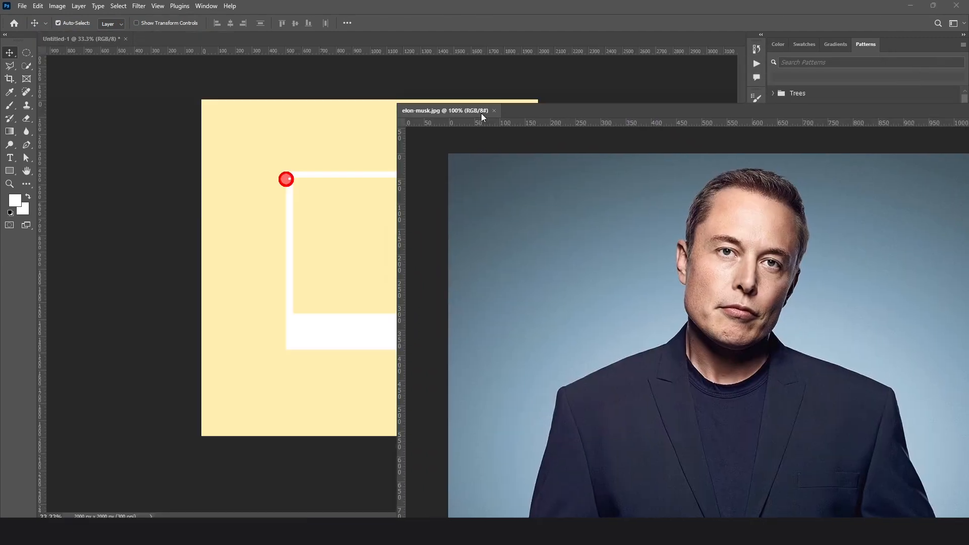
{"action": "left_click_drag", "start_coordinate": [705, 229], "coordinate": [353, 237]}
{"action": "left_click_drag", "start_coordinate": [723, 113], "coordinate": [351, 133]}
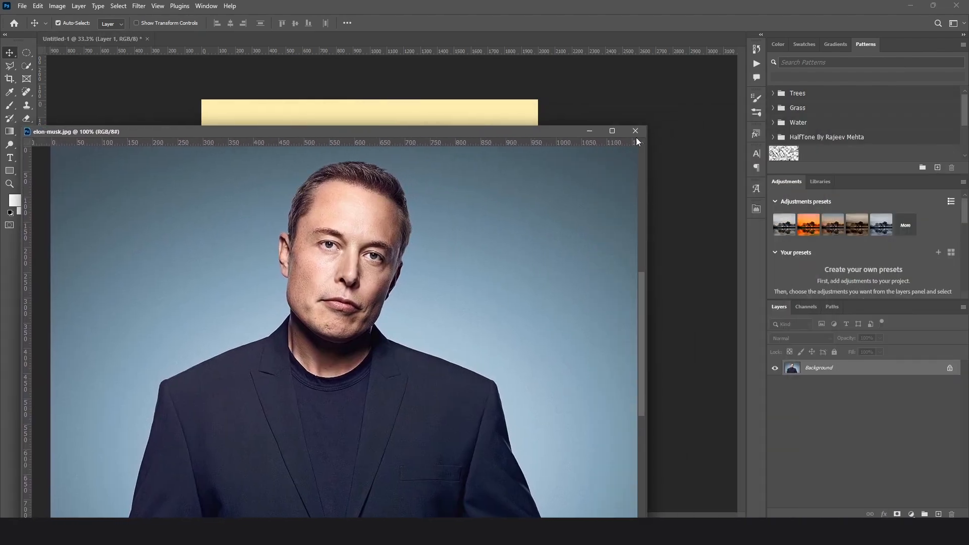
{"action": "left_click", "coordinate": [635, 131]}
Enlarge the photo to about 117%, centre it over the frame opening, and place its layer directly below Photo Fram
{"action": "left_click_drag", "start_coordinate": [364, 276], "coordinate": [379, 239]}
{"action": "key", "text": "ctrl+t"}
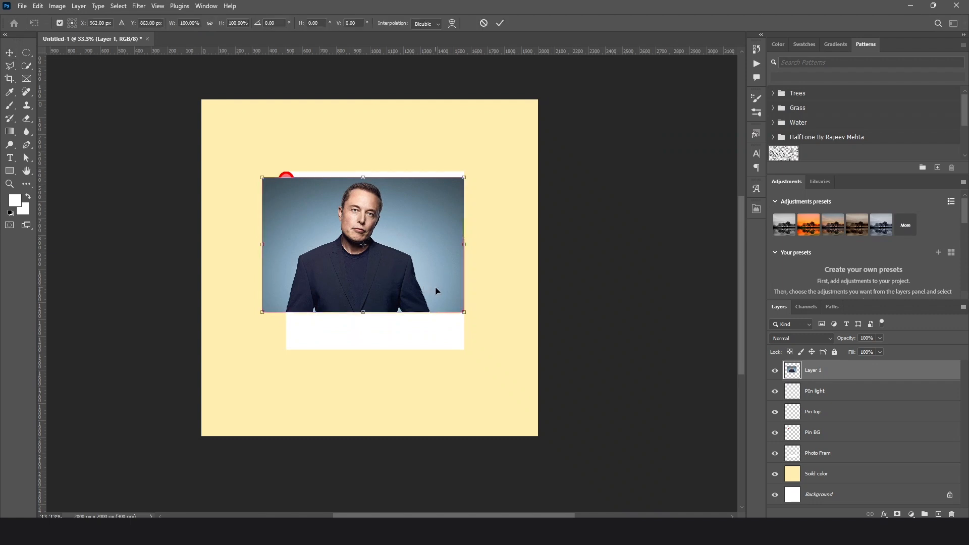
{"action": "left_click_drag", "start_coordinate": [467, 314], "coordinate": [498, 333]}
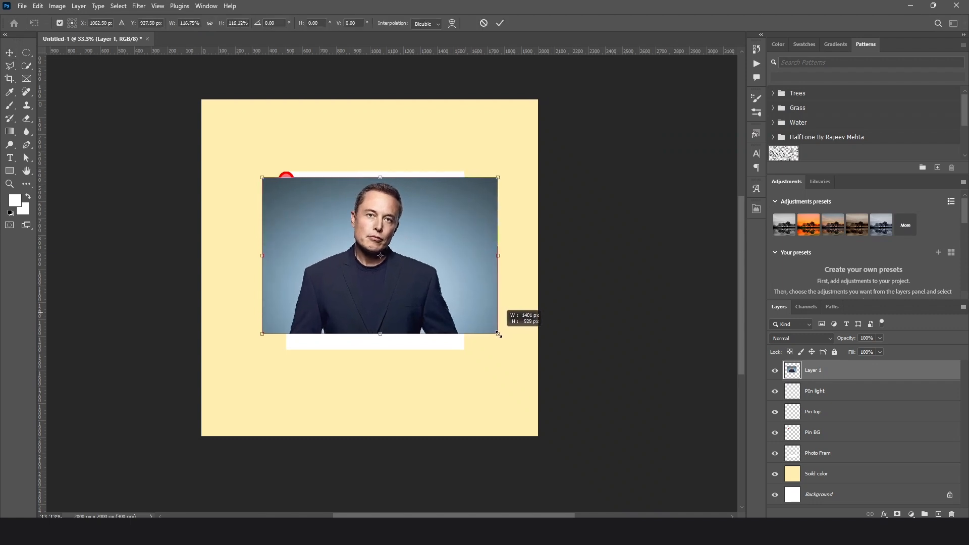
{"action": "left_click_drag", "start_coordinate": [469, 294], "coordinate": [473, 285]}
{"action": "key", "text": "Return"}
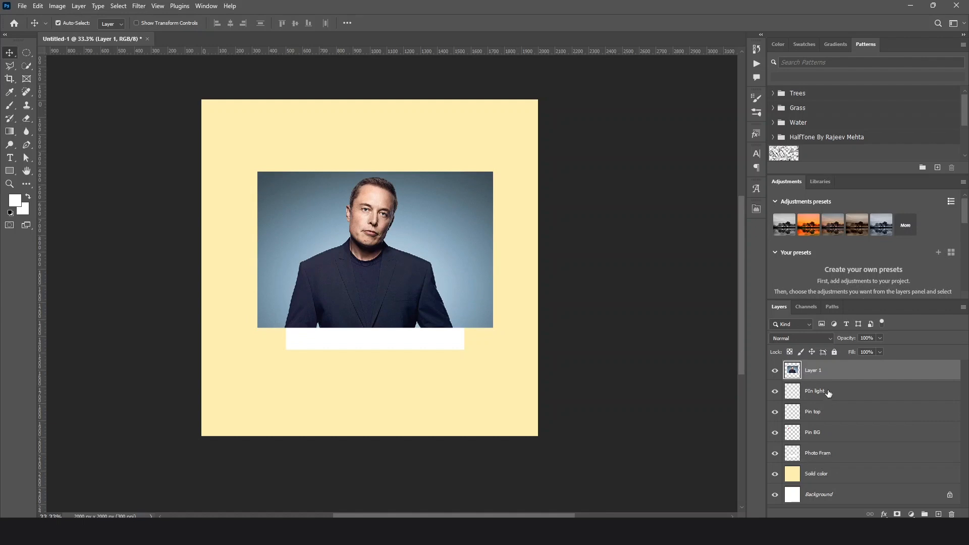
{"action": "left_click_drag", "start_coordinate": [828, 377], "coordinate": [836, 462]}
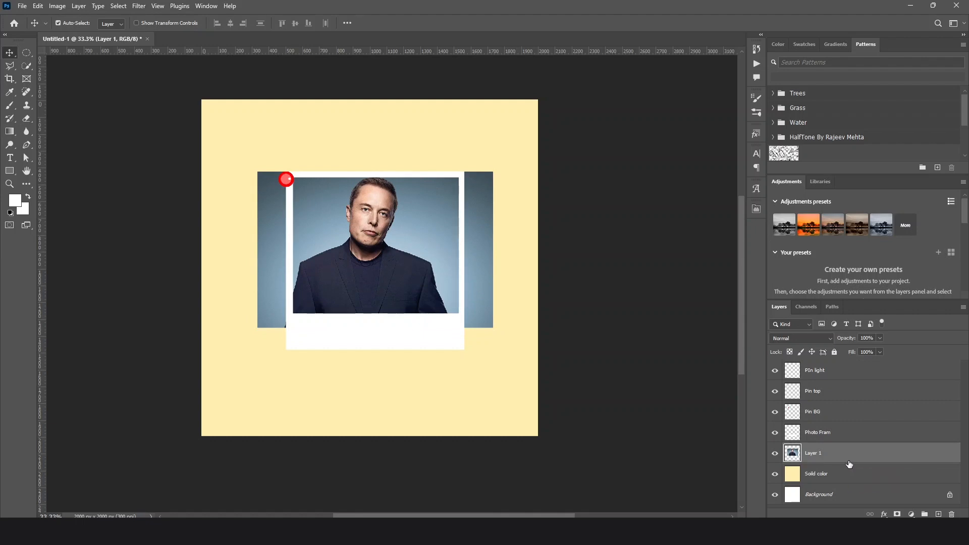
Shift the photo layer down and up through the layer stack, returning it directly below Photo Fram
{"action": "key", "text": "ctrl+bracketleft"}
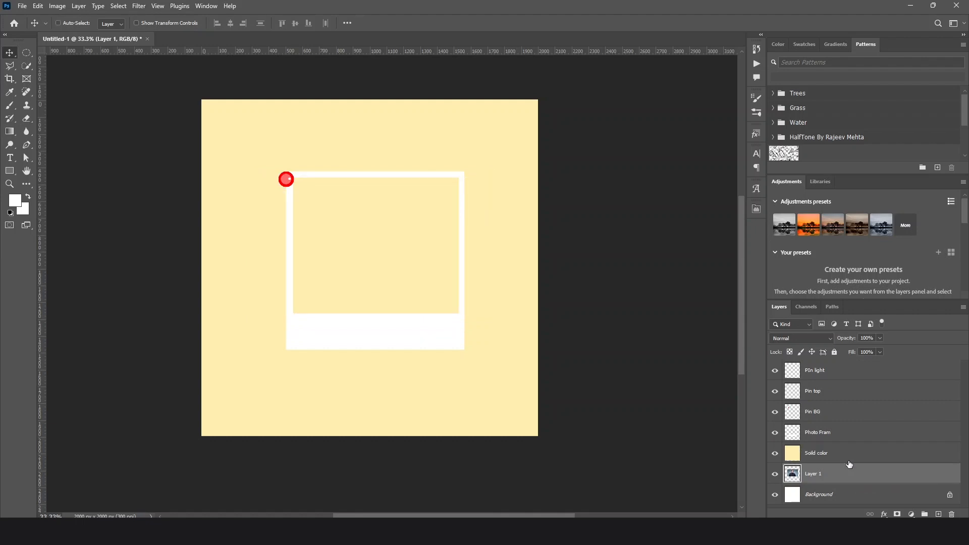
{"action": "key", "text": "ctrl+bracketright"}
{"action": "key", "text": "ctrl+bracketright"}
{"action": "key", "text": "ctrl+bracketright"}
{"action": "key", "text": "ctrl+bracketright"}
{"action": "key", "text": "ctrl+bracketright"}
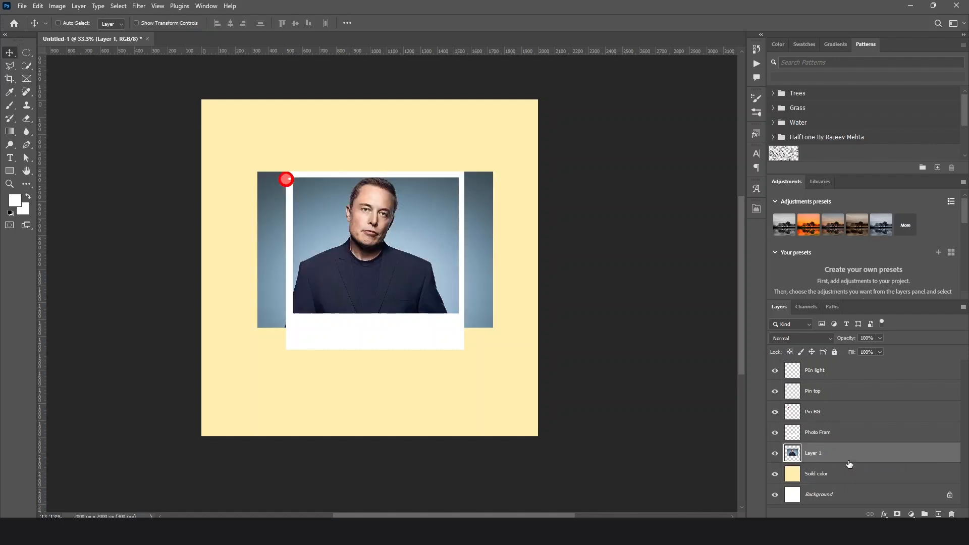
{"action": "key", "text": "ctrl+bracketleft"}
{"action": "key", "text": "ctrl+bracketleft"}
{"action": "key", "text": "ctrl+bracketleft"}
{"action": "key", "text": "ctrl+bracketleft"}
Move the photo slightly down and to the right to fit the portrait within the frame opening
{"action": "left_click_drag", "start_coordinate": [480, 255], "coordinate": [480, 261]}
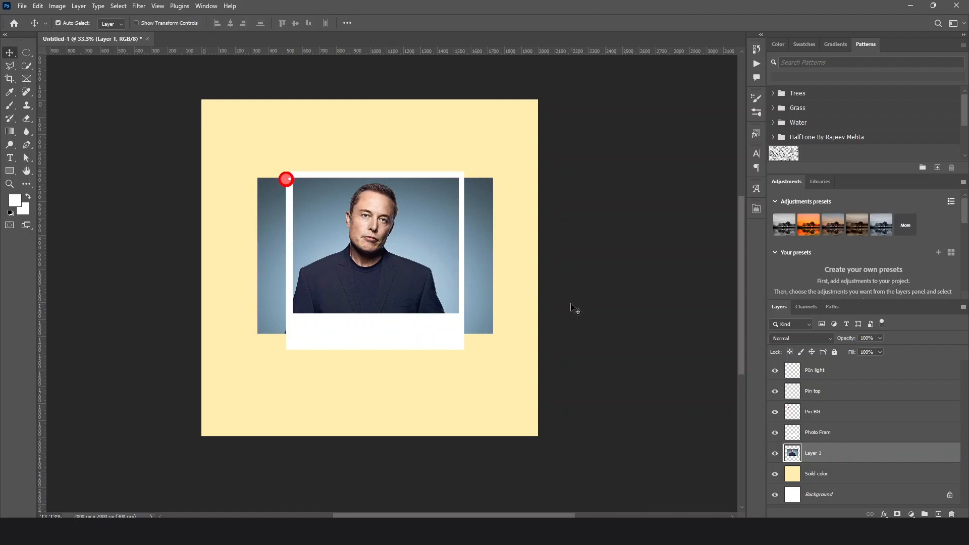
{"action": "left_click_drag", "start_coordinate": [412, 274], "coordinate": [417, 274]}
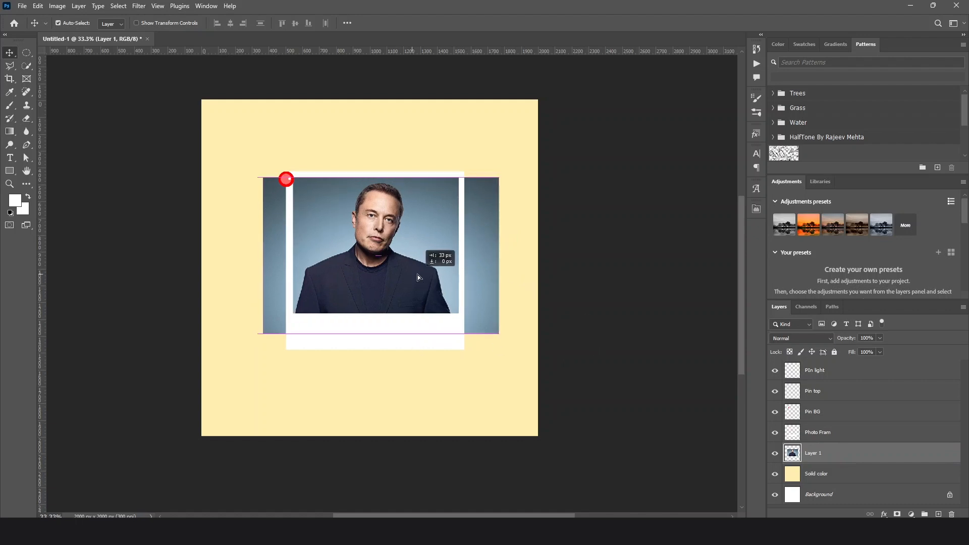
{"action": "left_click", "coordinate": [618, 311]}
Delete the parts of the portrait layer that extend past both sides of the white frame using rectangular marquee selections
{"action": "left_click", "coordinate": [806, 456]}
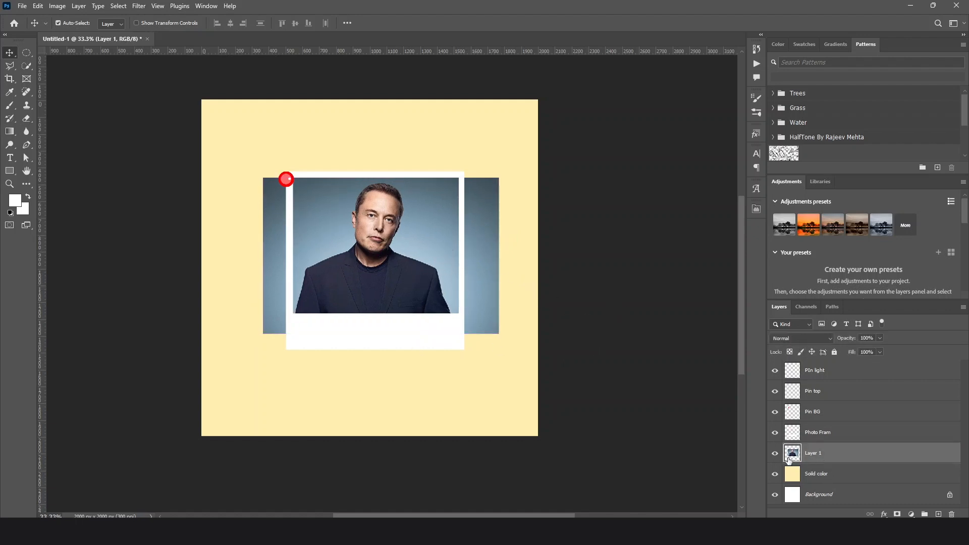
{"action": "left_click", "coordinate": [30, 55]}
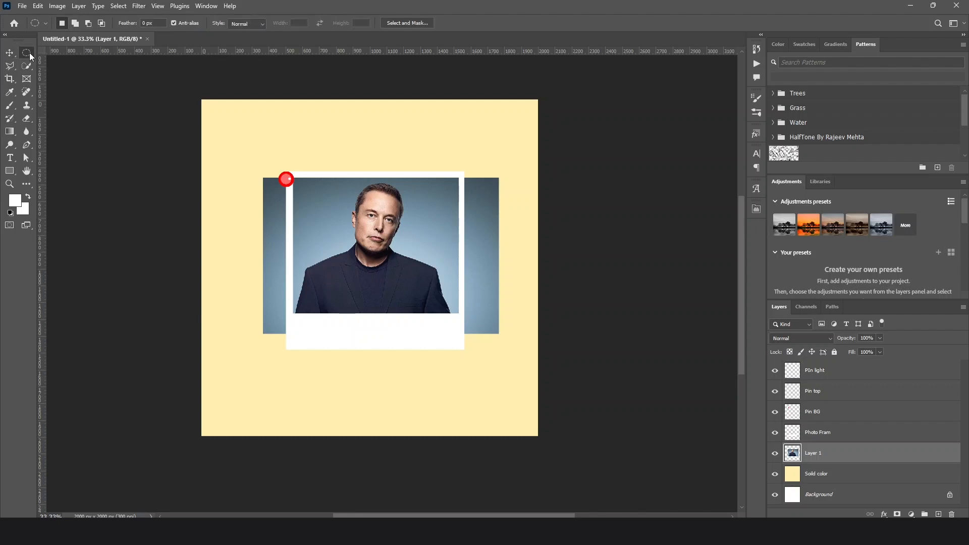
{"action": "right_click", "coordinate": [28, 55]}
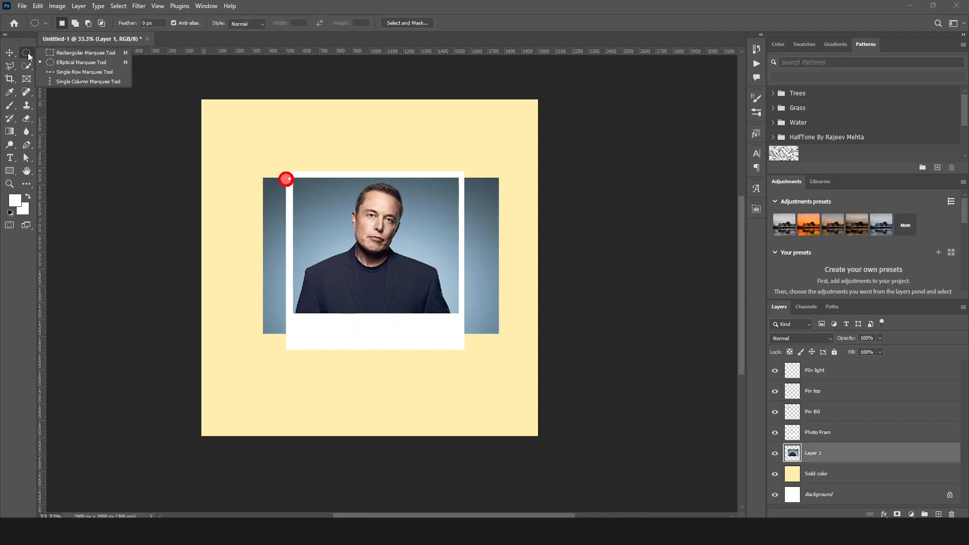
{"action": "left_click", "coordinate": [61, 52]}
{"action": "left_click_drag", "start_coordinate": [220, 147], "coordinate": [290, 368]}
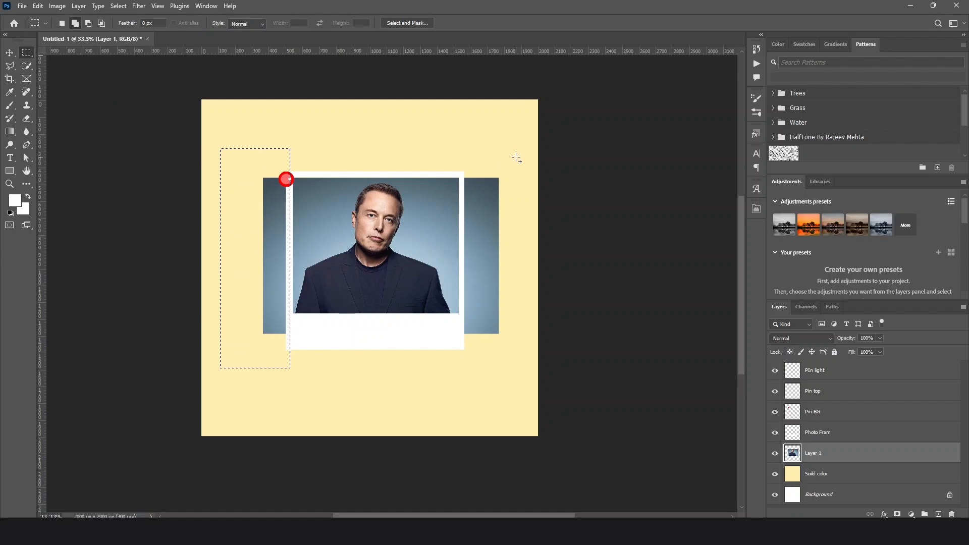
{"action": "left_click_drag", "start_coordinate": [517, 156], "coordinate": [462, 353]}
{"action": "key", "text": "Delete"}
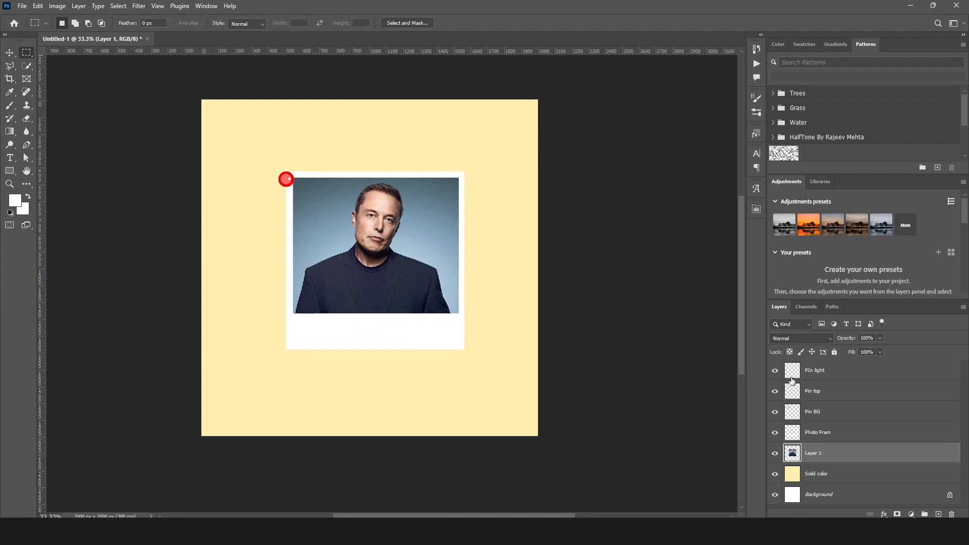
Rename the portrait layer as Image
{"action": "double_click", "coordinate": [813, 454]}
{"action": "key", "text": "BackSpace"}
{"action": "key", "text": "Return"}
Link the three pin layers, the frame and the Image layer, and group them as Photo 1
{"action": "left_click", "coordinate": [825, 373], "text": "shift"}
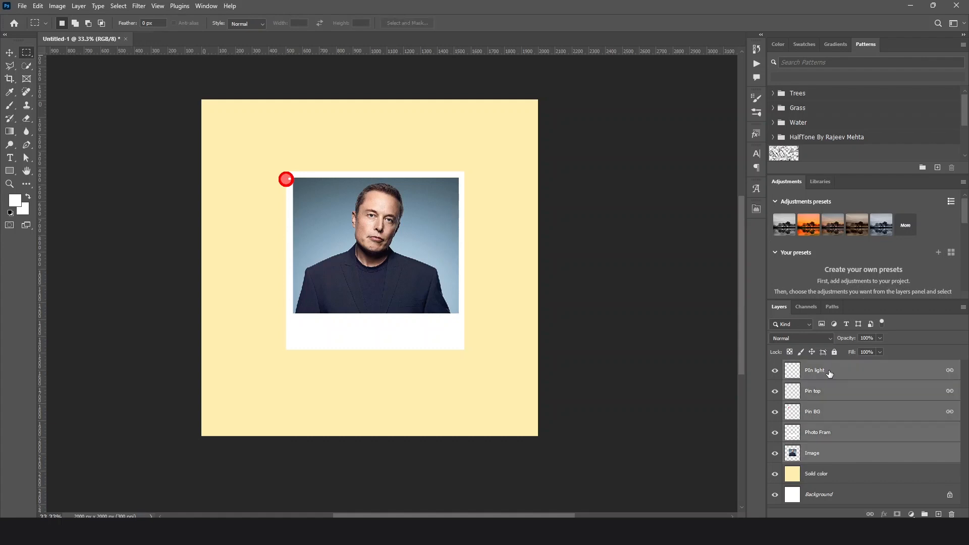
{"action": "right_click", "coordinate": [830, 373]}
{"action": "left_click", "coordinate": [847, 255]}
{"action": "key", "text": "ctrl+g"}
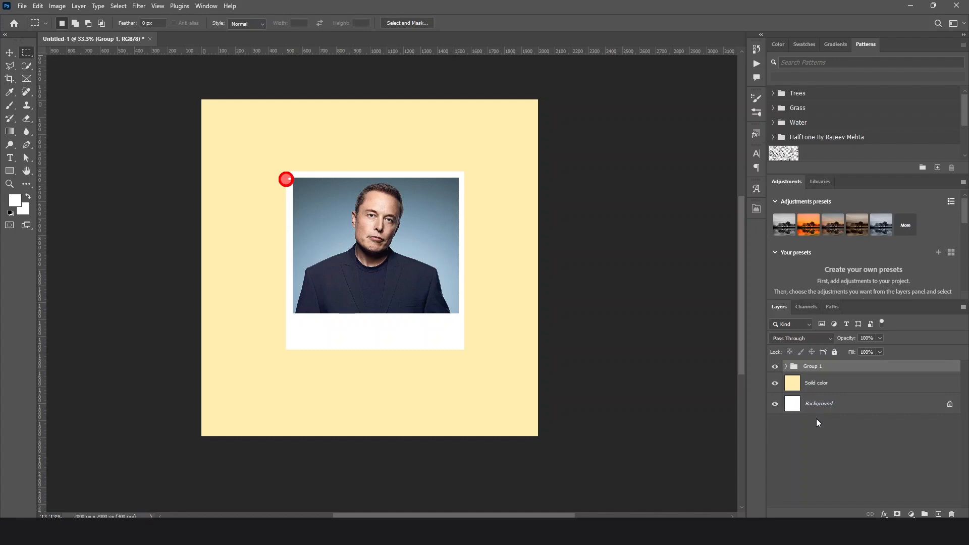
{"action": "double_click", "coordinate": [814, 366]}
{"action": "type", "text": "Photo 1"}
{"action": "key", "text": "Return"}
Move the pinned photo to the upper-left corner of the canvas and collapse the Photo 1 group
{"action": "left_click", "coordinate": [10, 52]}
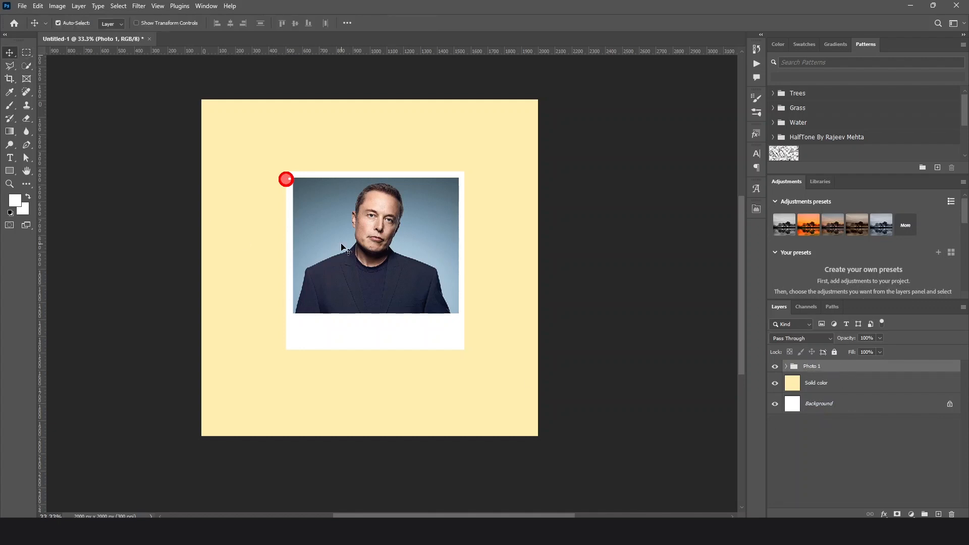
{"action": "left_click_drag", "start_coordinate": [341, 247], "coordinate": [279, 193]}
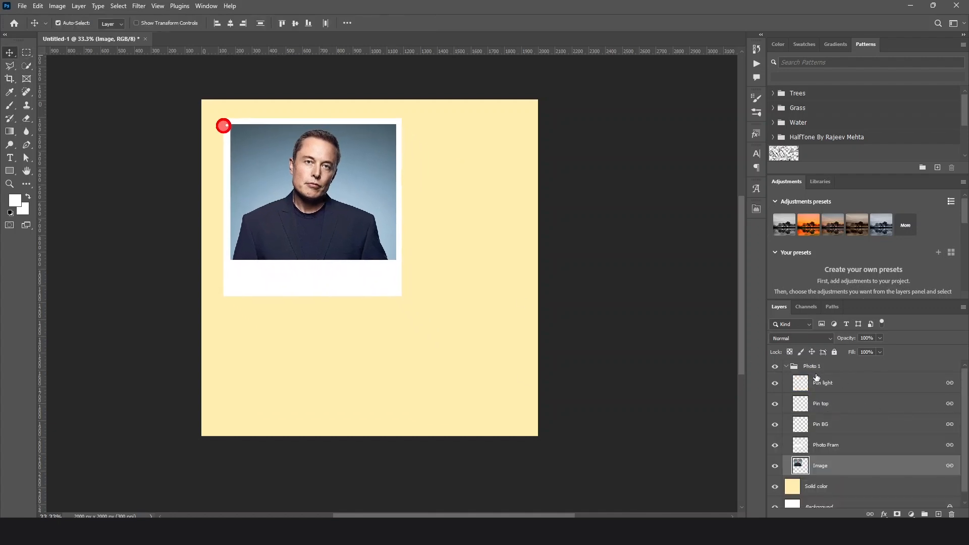
{"action": "left_click", "coordinate": [786, 367]}
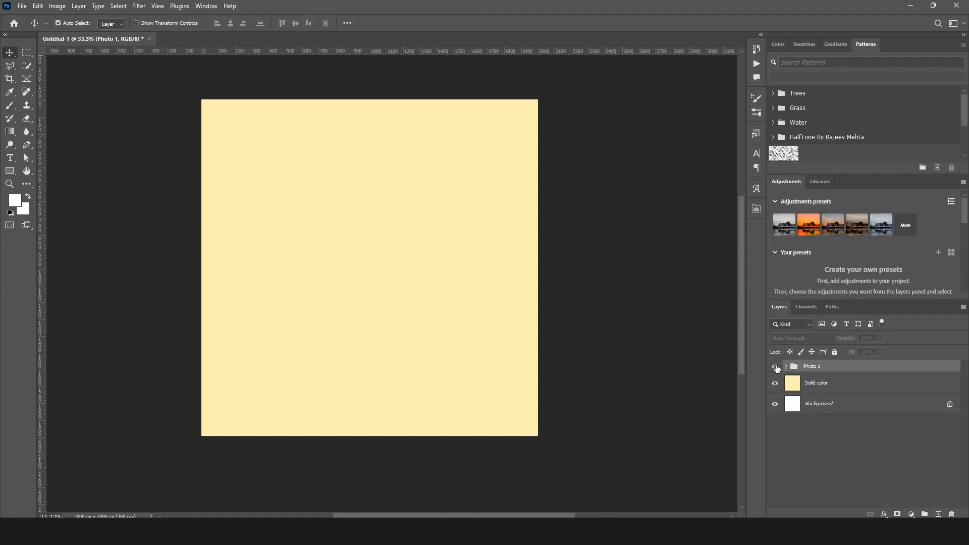
{"action": "left_click", "coordinate": [775, 367]}
Duplicate the Photo 1 group and move the copy to the right of the original photo
{"action": "right_click", "coordinate": [844, 370]}
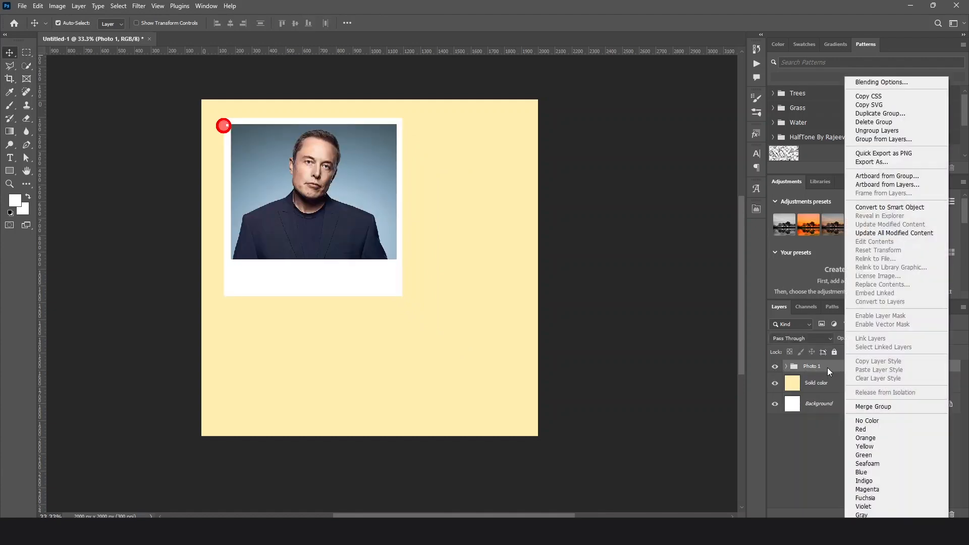
{"action": "left_click", "coordinate": [875, 115]}
{"action": "left_click", "coordinate": [562, 148]}
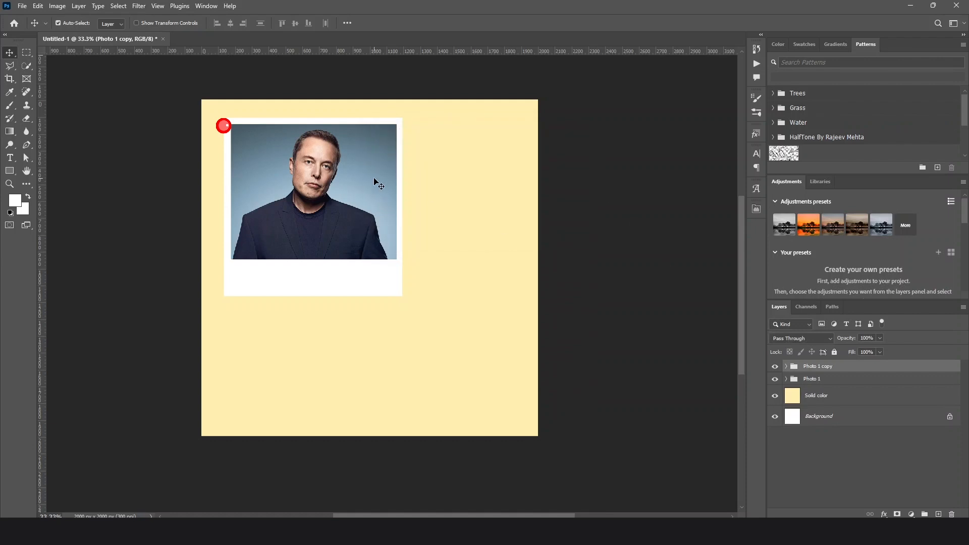
{"action": "left_click_drag", "start_coordinate": [379, 185], "coordinate": [475, 181]}
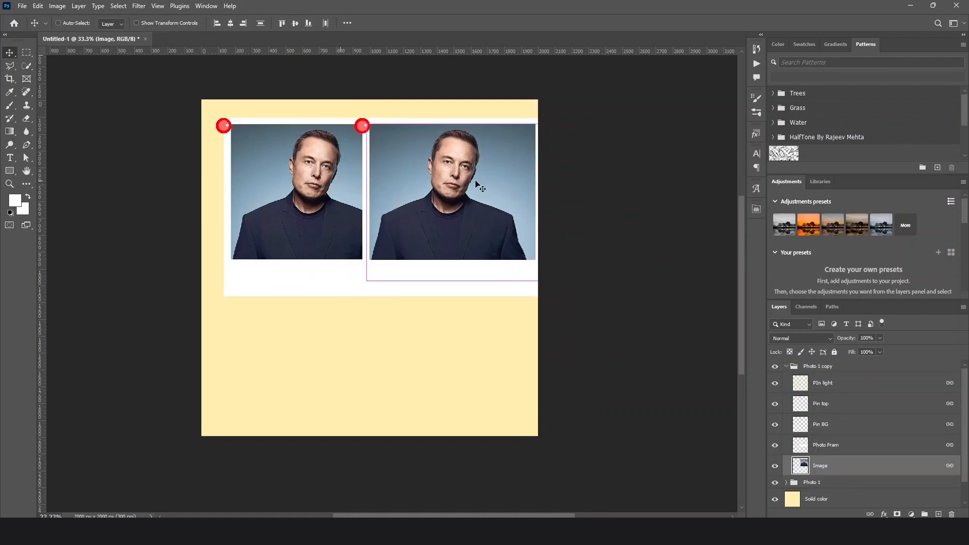
Scale the copied pinned photo to about 58% and place it at the lower-right corner of the large photo
{"action": "key", "text": "ctrl+t"}
{"action": "left_click_drag", "start_coordinate": [473, 230], "coordinate": [464, 311]}
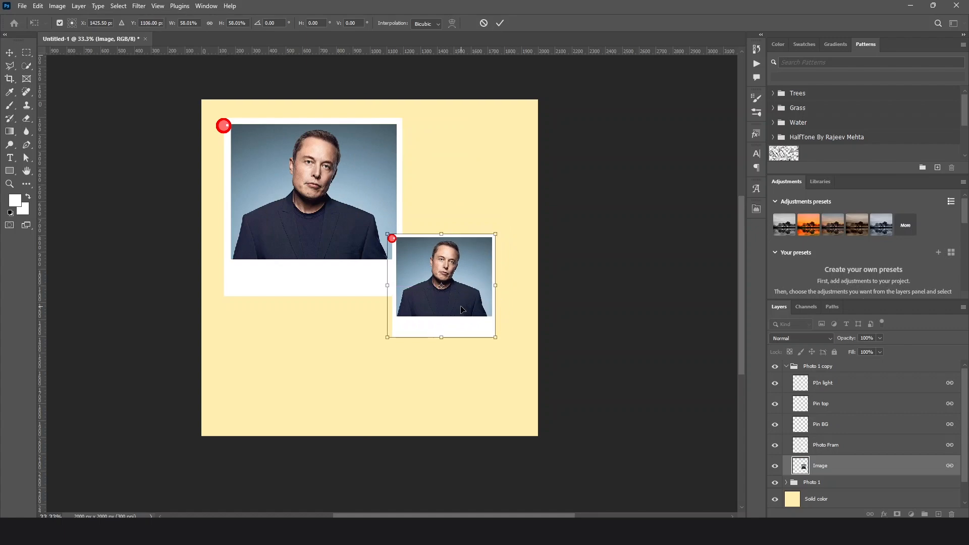
{"action": "key", "text": "Return"}
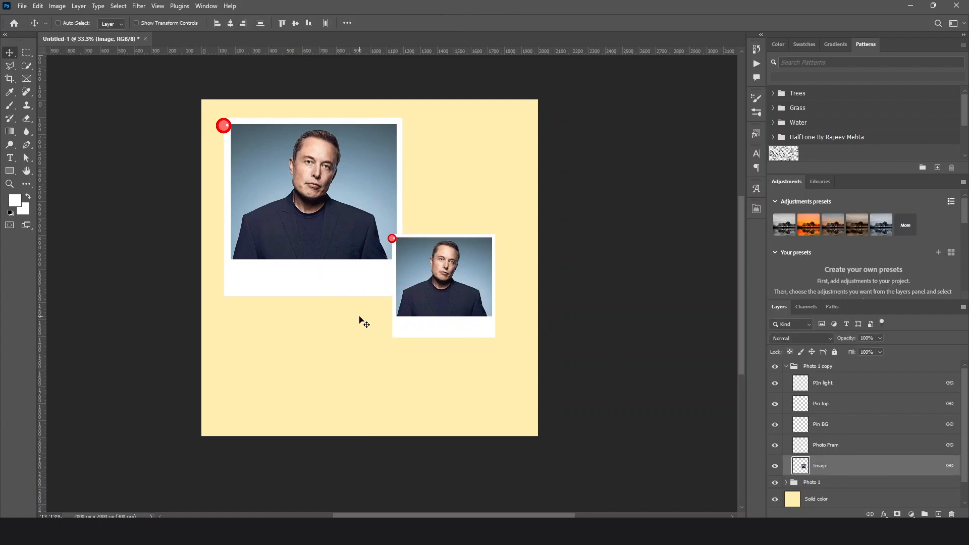
Open stevejobs.1419962539.jpg, copy its portrait into the collage document, and close the source image
{"action": "key", "text": "ctrl+o"}
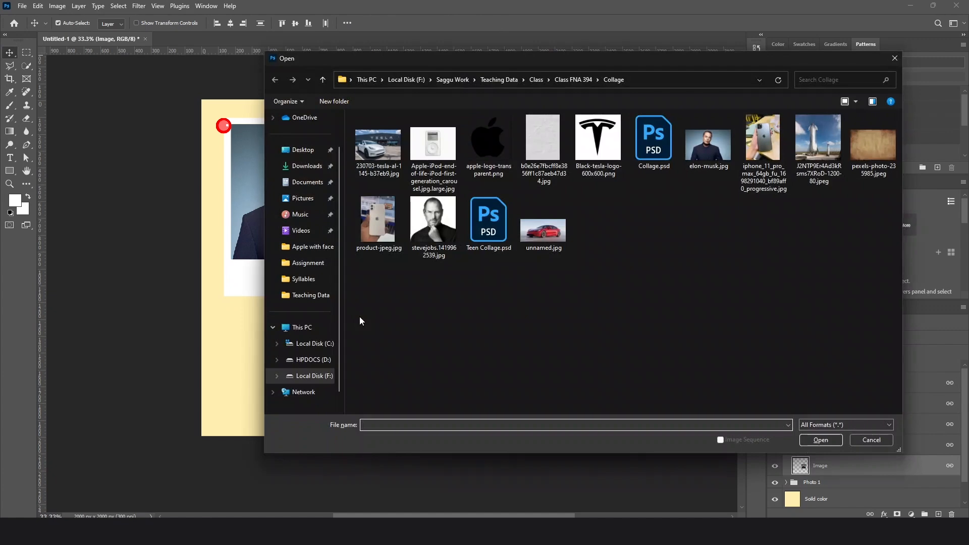
{"action": "left_click", "coordinate": [433, 221]}
{"action": "left_click", "coordinate": [821, 440]}
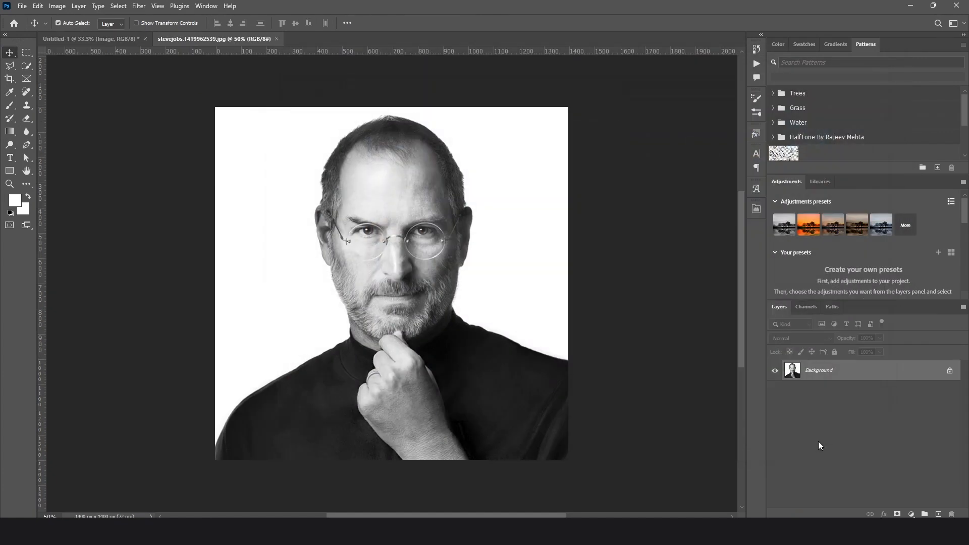
{"action": "left_click_drag", "start_coordinate": [200, 42], "coordinate": [574, 132]}
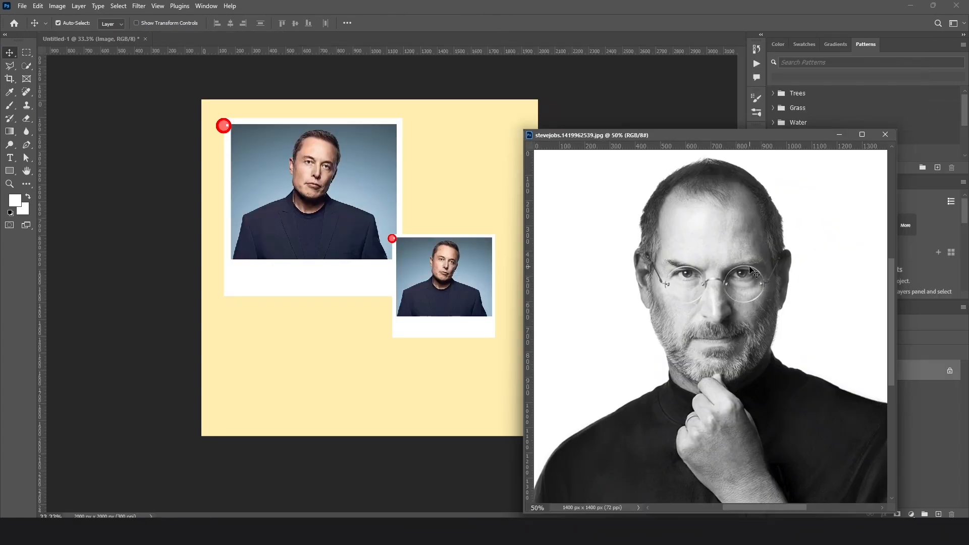
{"action": "left_click_drag", "start_coordinate": [749, 269], "coordinate": [446, 305]}
{"action": "left_click_drag", "start_coordinate": [717, 134], "coordinate": [503, 124]}
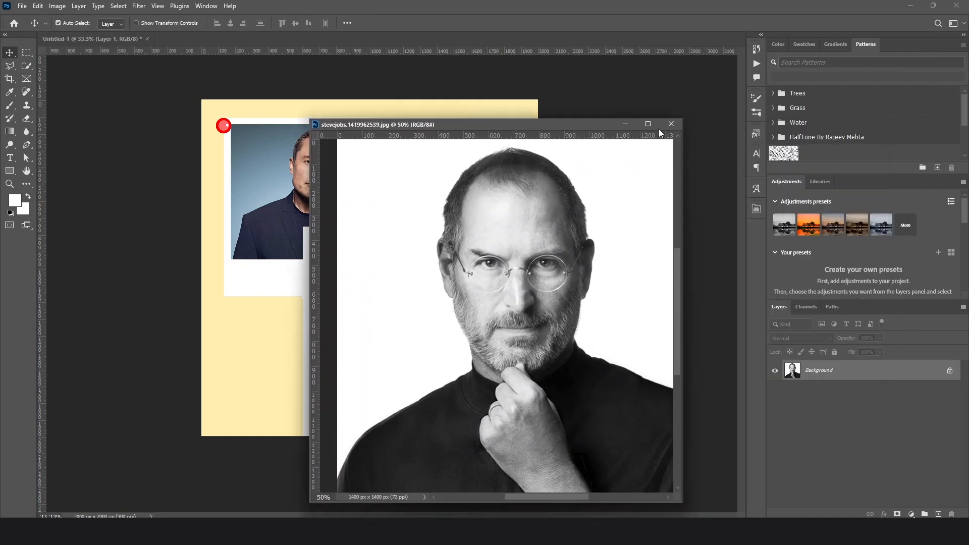
{"action": "left_click", "coordinate": [675, 125]}
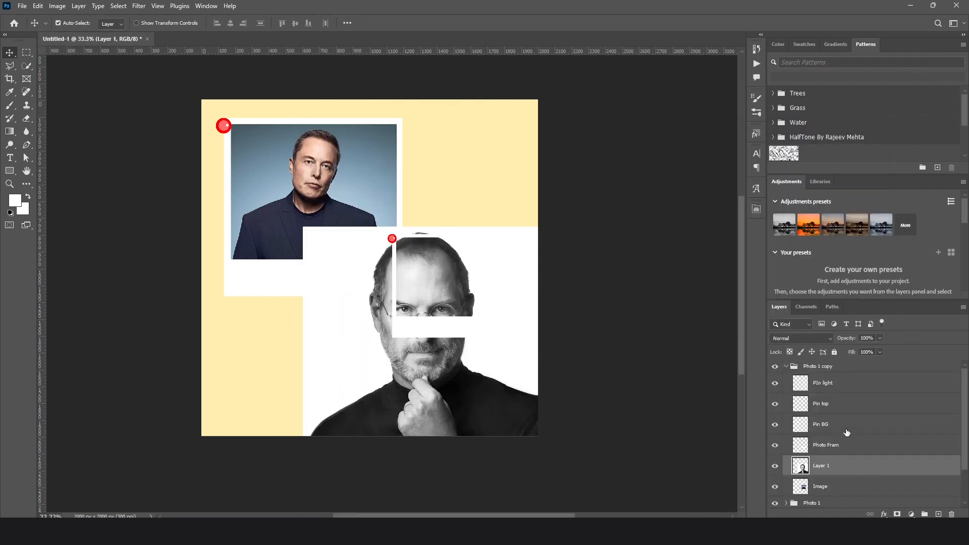
Scale down the black-and-white portrait and fit it behind the opening of the small frame
{"action": "left_click_drag", "start_coordinate": [392, 382], "coordinate": [401, 365]}
{"action": "key", "text": "ctrl+t"}
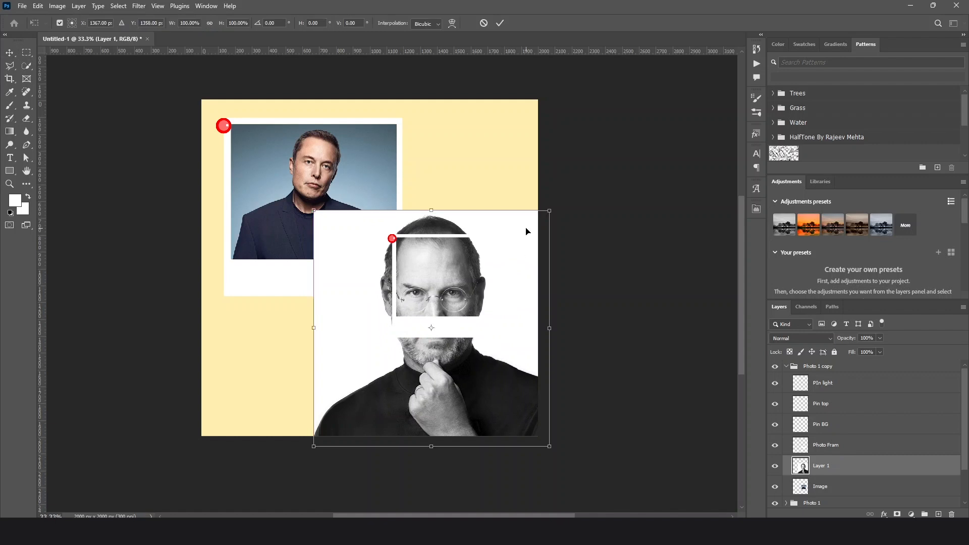
{"action": "left_click_drag", "start_coordinate": [552, 212], "coordinate": [424, 341]}
{"action": "left_click_drag", "start_coordinate": [378, 390], "coordinate": [453, 284]}
{"action": "key", "text": "Return"}
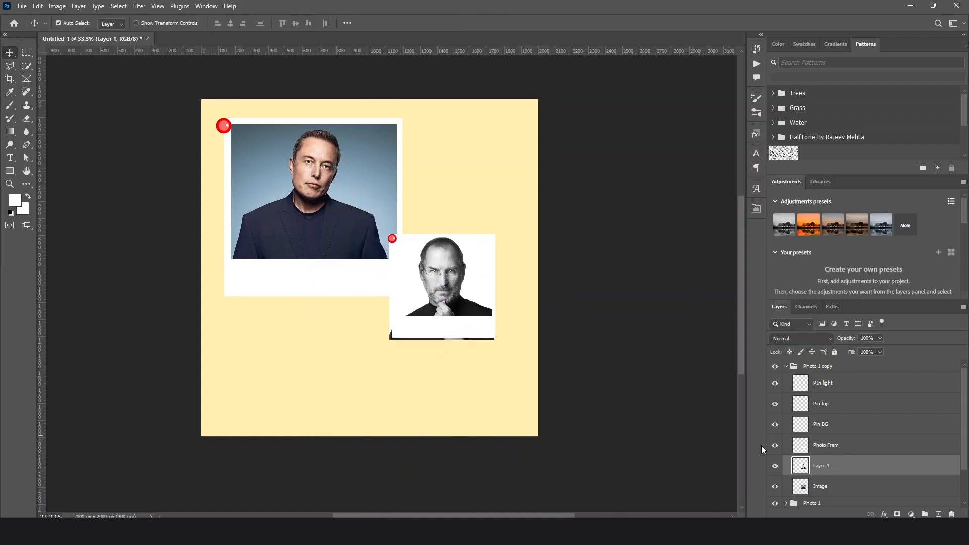
Remove the old Image layer from the Photo 1 copy group
{"action": "scroll", "coordinate": [850, 453], "scroll_direction": "down", "scroll_amount": 1}
{"action": "left_click", "coordinate": [839, 464]}
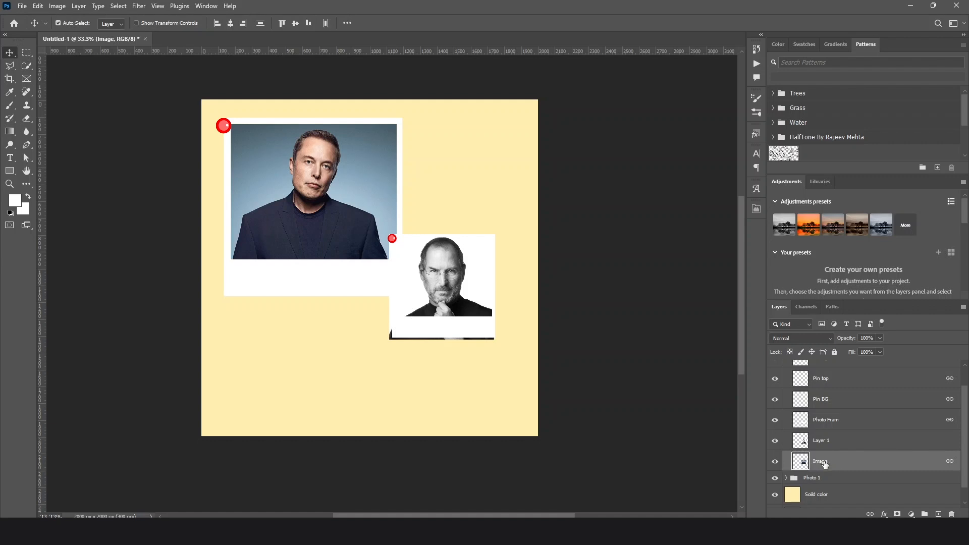
{"action": "key", "text": "ctrl+e"}
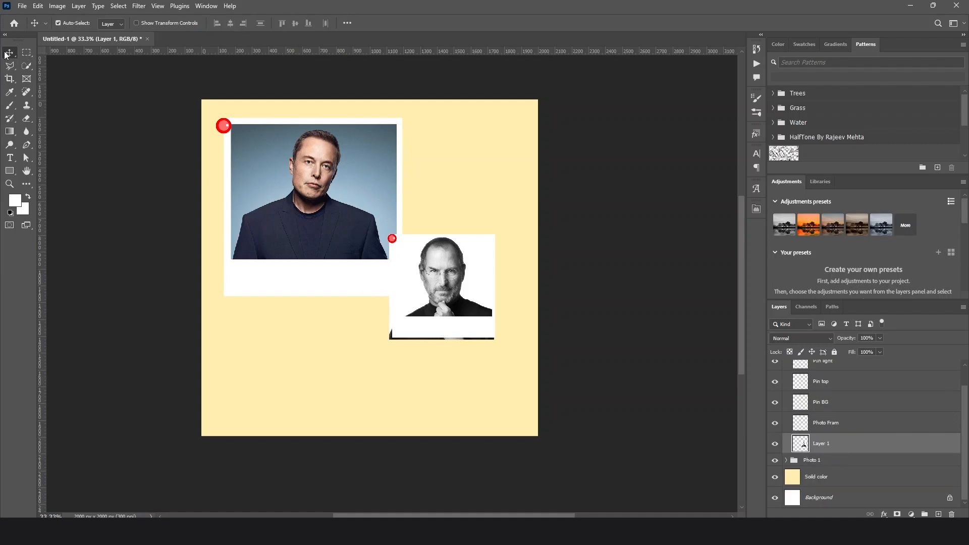
Delete the strips of the new portrait that stick out past the small frame's left and bottom edges
{"action": "left_click", "coordinate": [27, 52]}
{"action": "left_click_drag", "start_coordinate": [363, 224], "coordinate": [395, 360]}
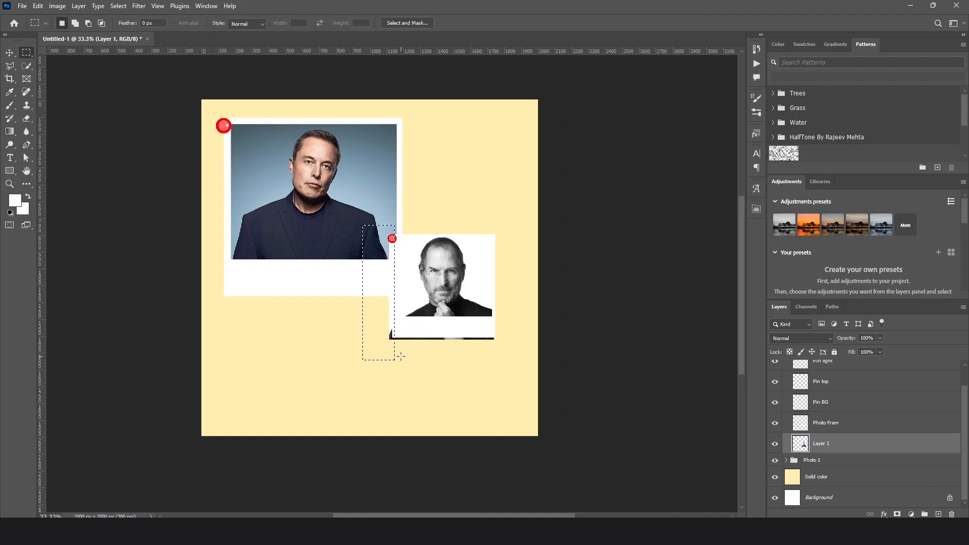
{"action": "left_click_drag", "start_coordinate": [339, 334], "coordinate": [503, 384], "text": "shift"}
{"action": "key", "text": "Delete"}
Link the new portrait layer with the Photo Fram layer and collapse the Photo 1 copy group
{"action": "scroll", "coordinate": [826, 416], "scroll_direction": "up", "scroll_amount": 1}
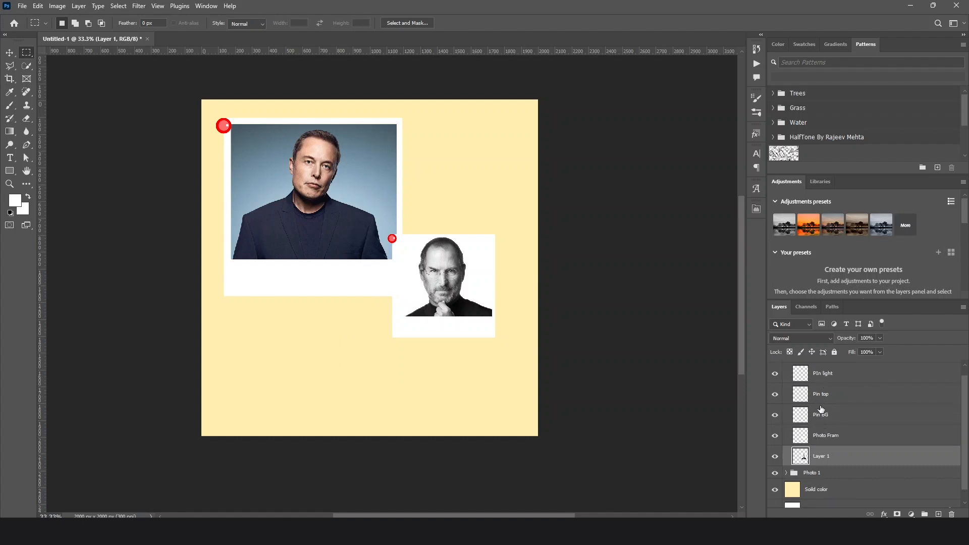
{"action": "left_click", "coordinate": [836, 443], "text": "shift"}
{"action": "right_click", "coordinate": [836, 443]}
{"action": "left_click", "coordinate": [848, 334]}
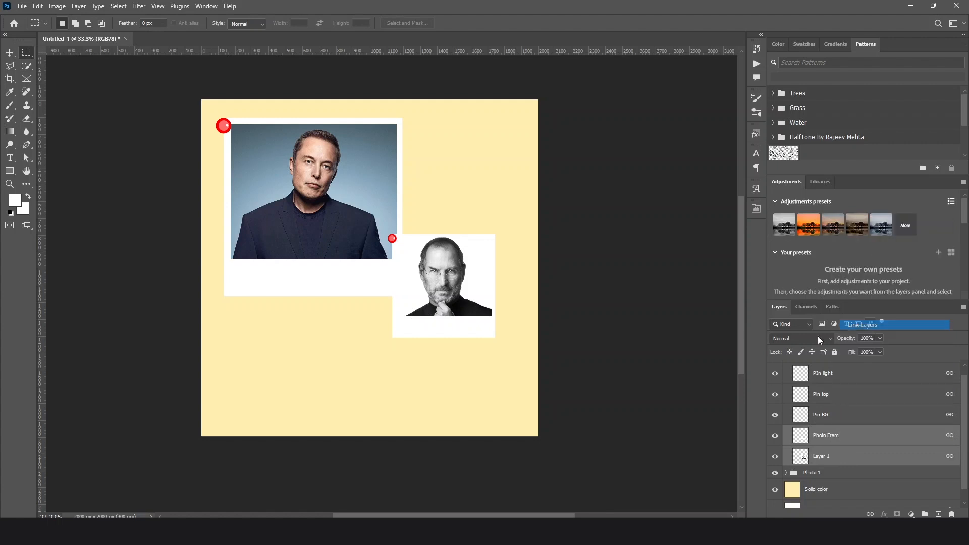
{"action": "scroll", "coordinate": [740, 411], "scroll_direction": "up", "scroll_amount": 1}
{"action": "scroll", "coordinate": [809, 396], "scroll_direction": "up", "scroll_amount": 1}
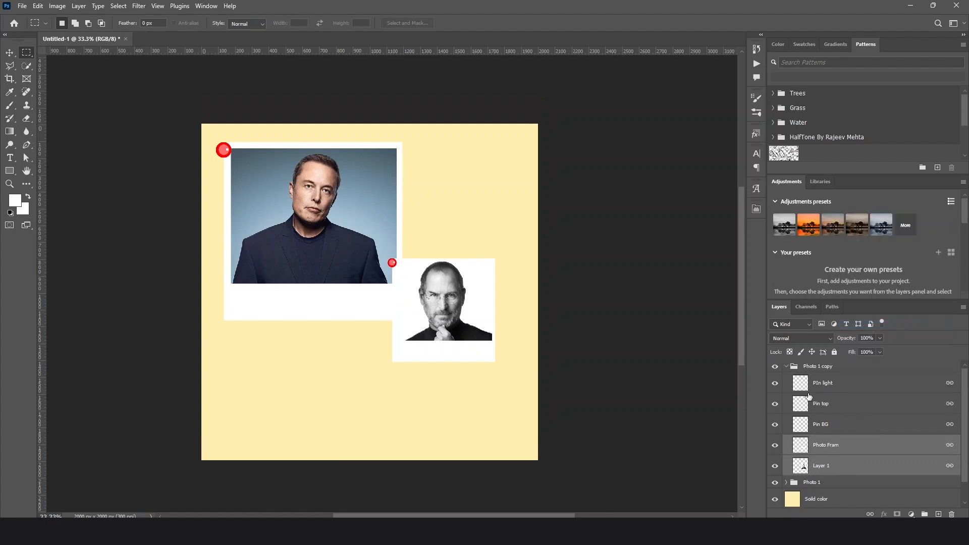
{"action": "left_click", "coordinate": [786, 367]}
Move the small pinned photo up beside the upper-right edge of the large photo
{"action": "left_click", "coordinate": [10, 52]}
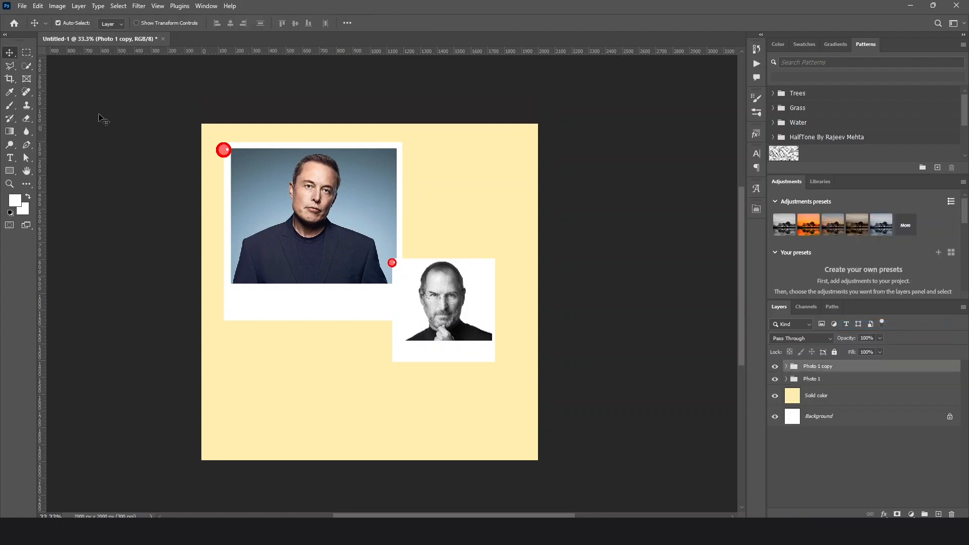
{"action": "left_click", "coordinate": [587, 373]}
{"action": "mouse_move", "coordinate": [454, 334]}
{"action": "left_mouse_down"}
{"action": "mouse_move", "coordinate": [480, 282]}
{"action": "mouse_move", "coordinate": [459, 264]}
{"action": "mouse_move", "coordinate": [457, 225]}
{"action": "mouse_move", "coordinate": [457, 334]}
{"action": "left_mouse_up"}
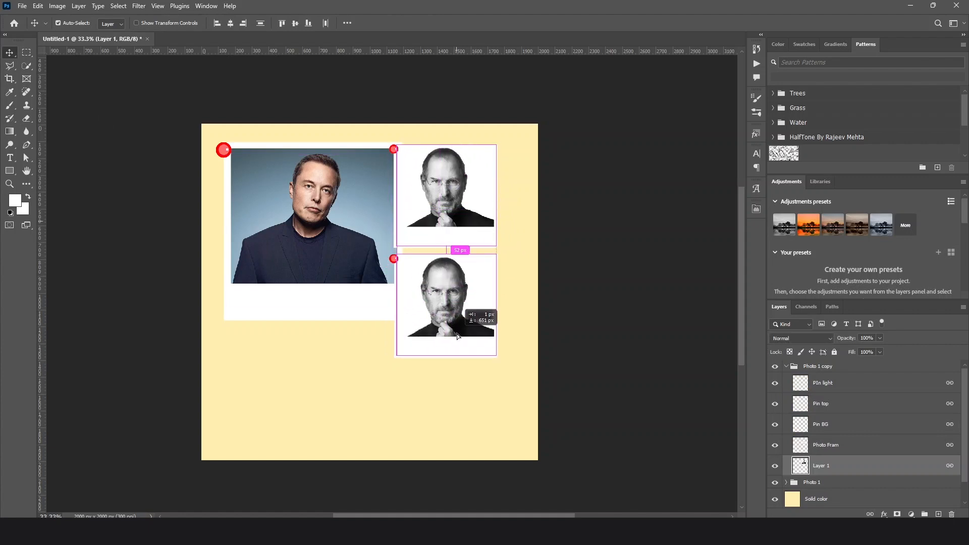
Duplicate the small pinned photo, placing one copy directly below it and three more in a row along the canvas's bottom
{"action": "right_click", "coordinate": [814, 369]}
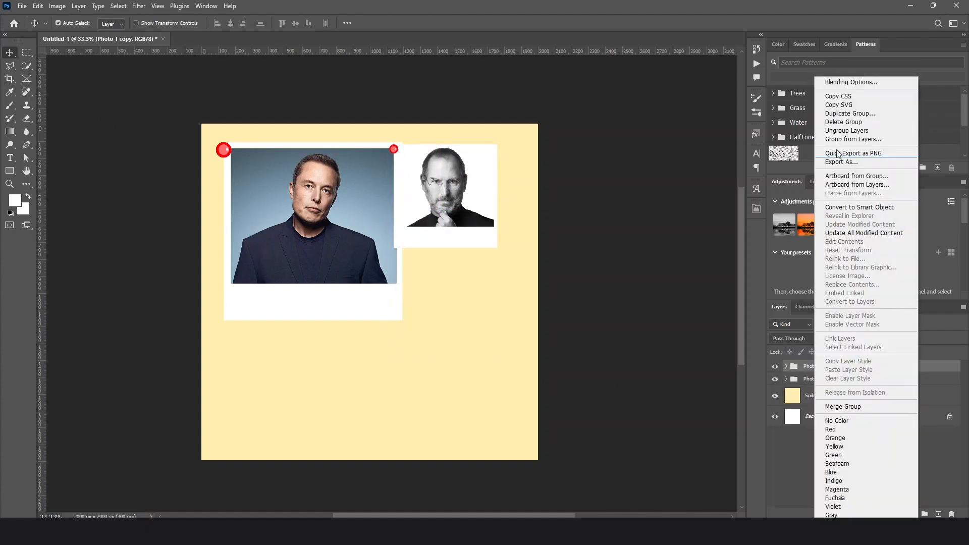
{"action": "left_click", "coordinate": [640, 289]}
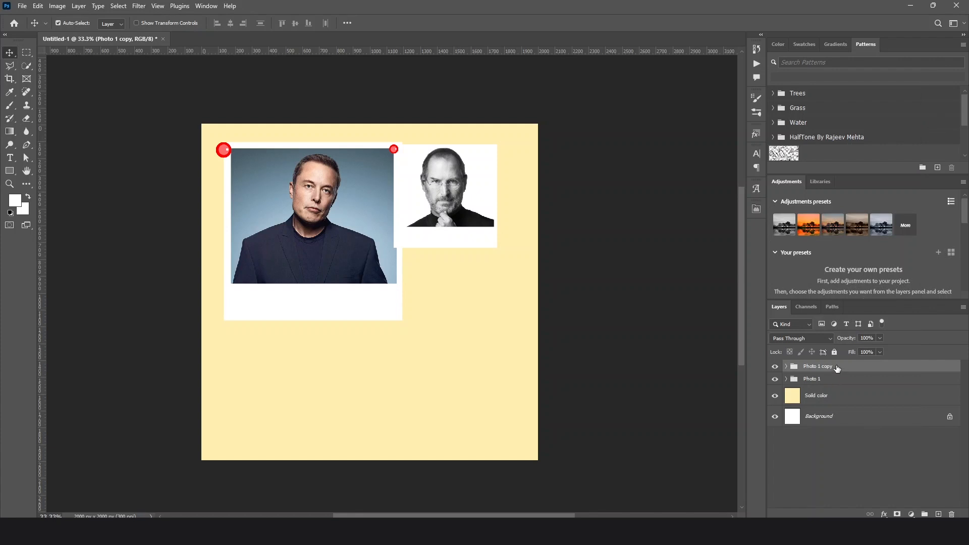
{"action": "key", "text": "ctrl+j"}
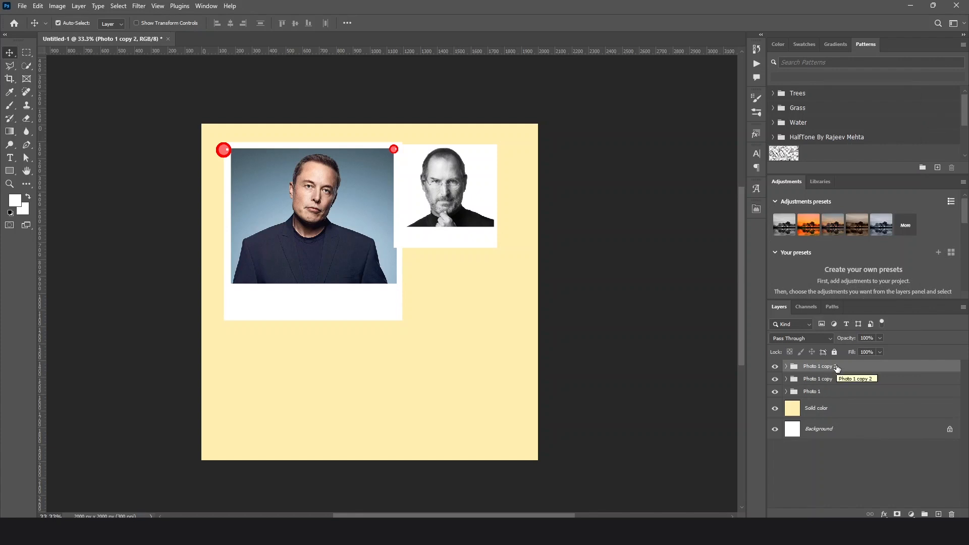
{"action": "left_click_drag", "start_coordinate": [443, 204], "coordinate": [442, 309]}
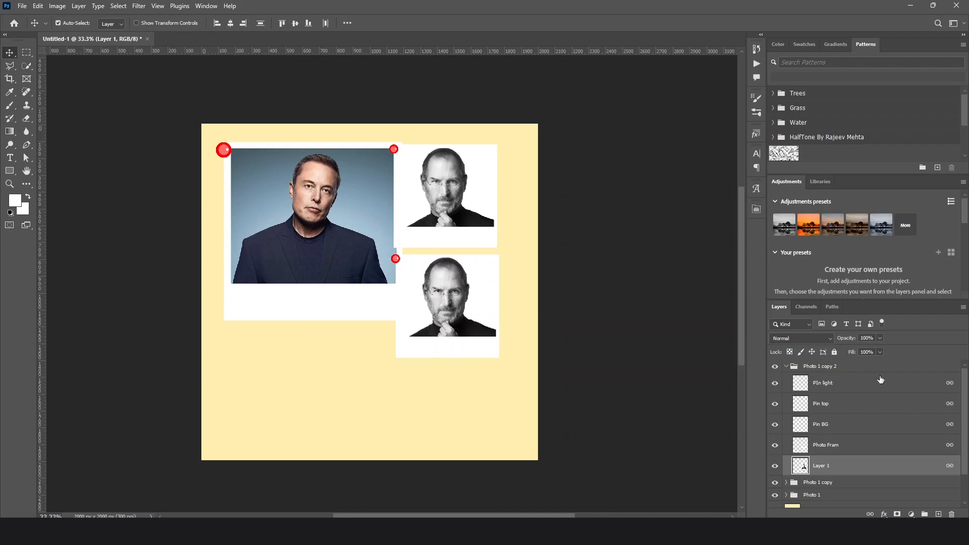
{"action": "left_click", "coordinate": [807, 368]}
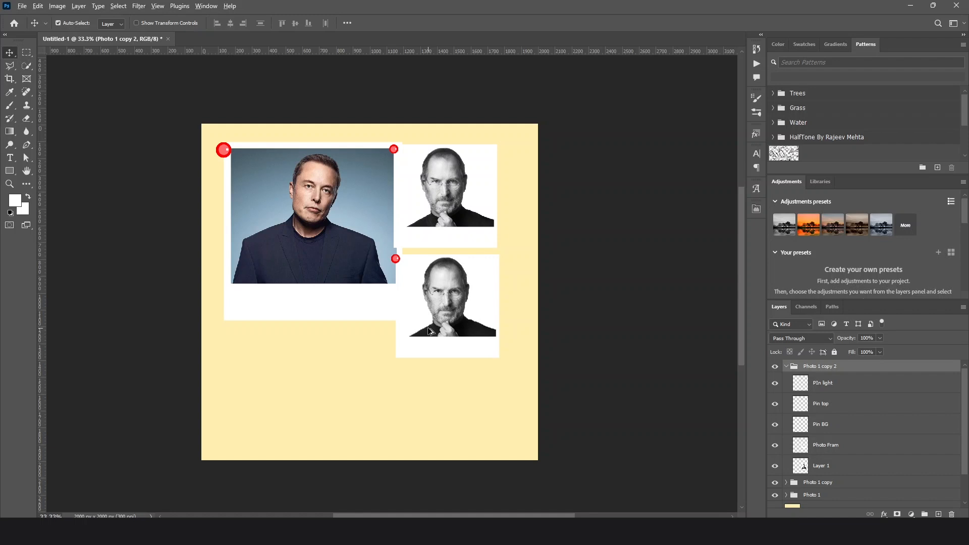
{"action": "left_click_drag", "start_coordinate": [430, 332], "coordinate": [517, 398]}
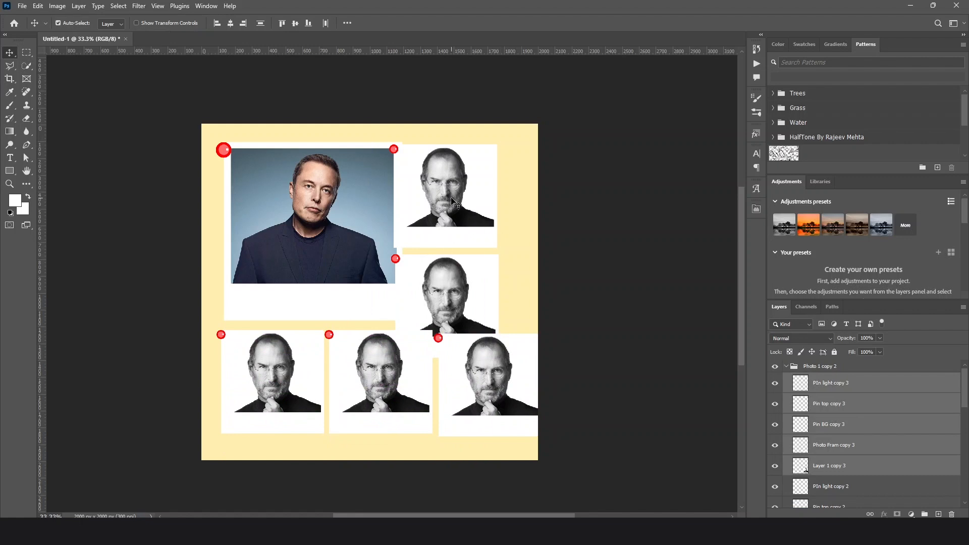
{"action": "left_click", "coordinate": [462, 205]}
{"action": "left_click", "coordinate": [447, 295]}
{"action": "left_click", "coordinate": [385, 377]}
{"action": "left_click", "coordinate": [293, 381]}
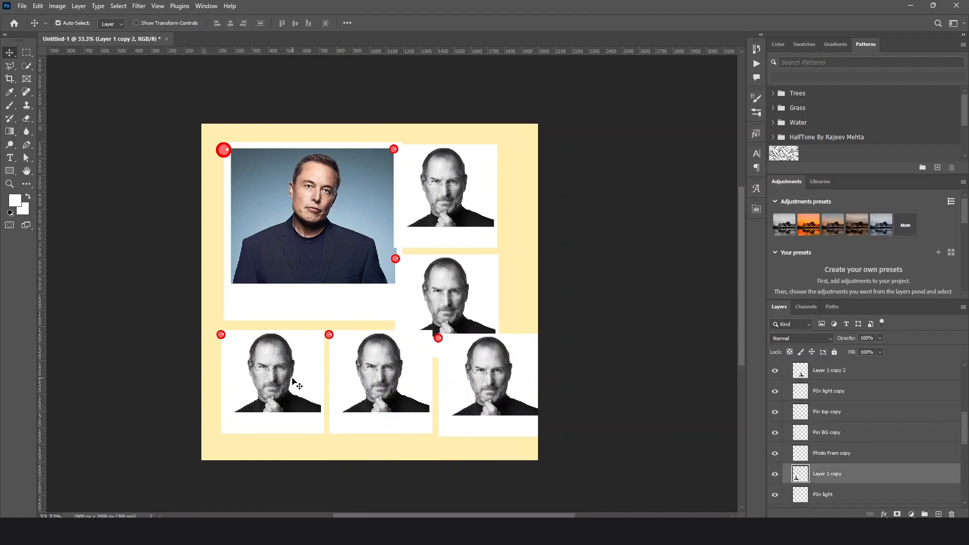
{"action": "left_click", "coordinate": [512, 395]}
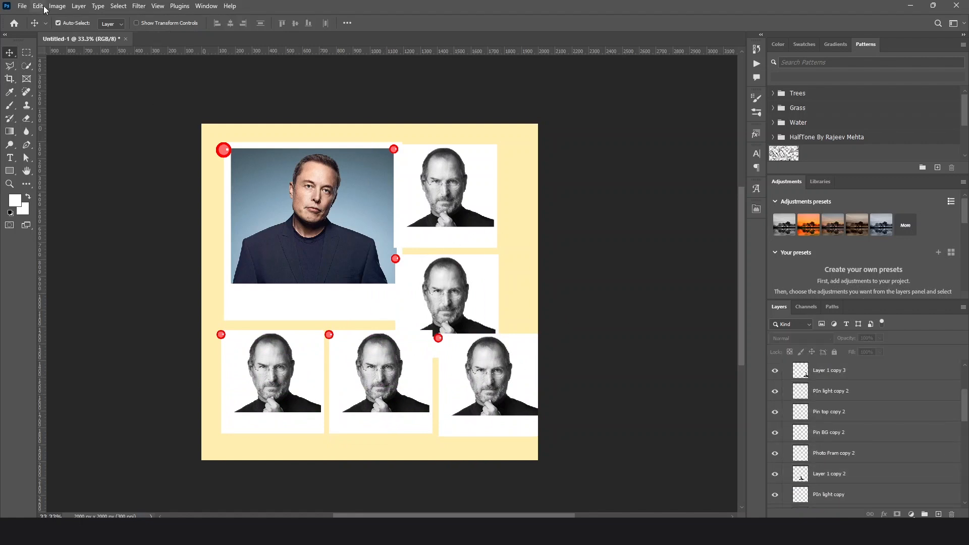
{"action": "left_click", "coordinate": [23, 6]}
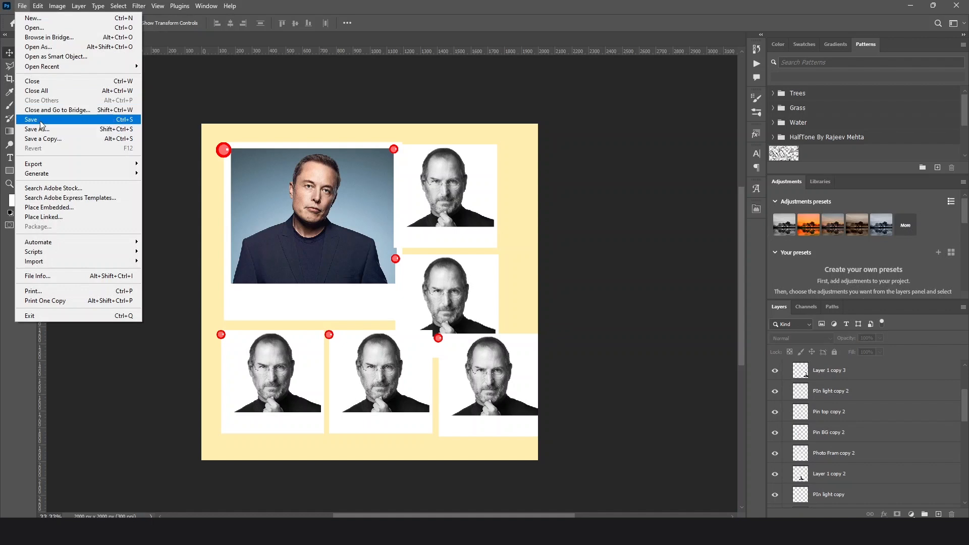
{"action": "left_click", "coordinate": [563, 137]}
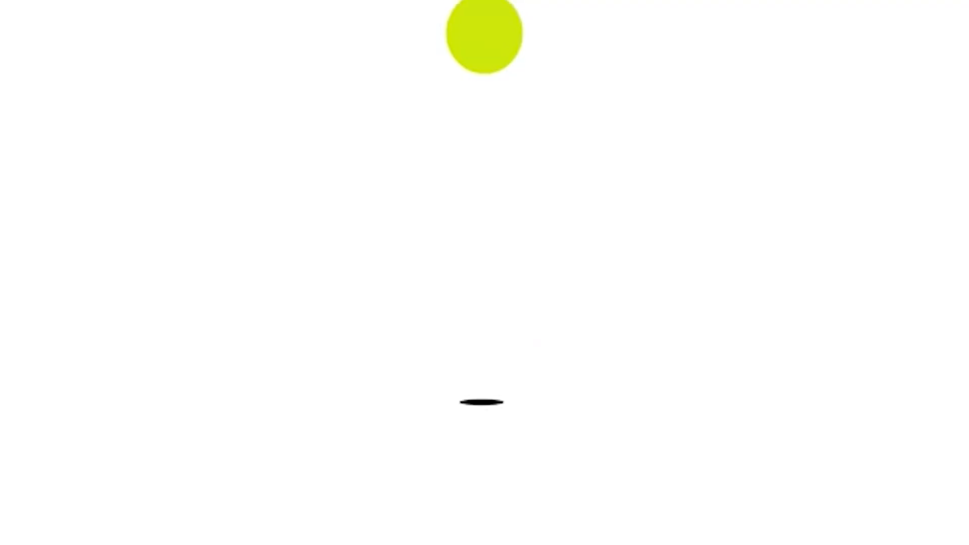